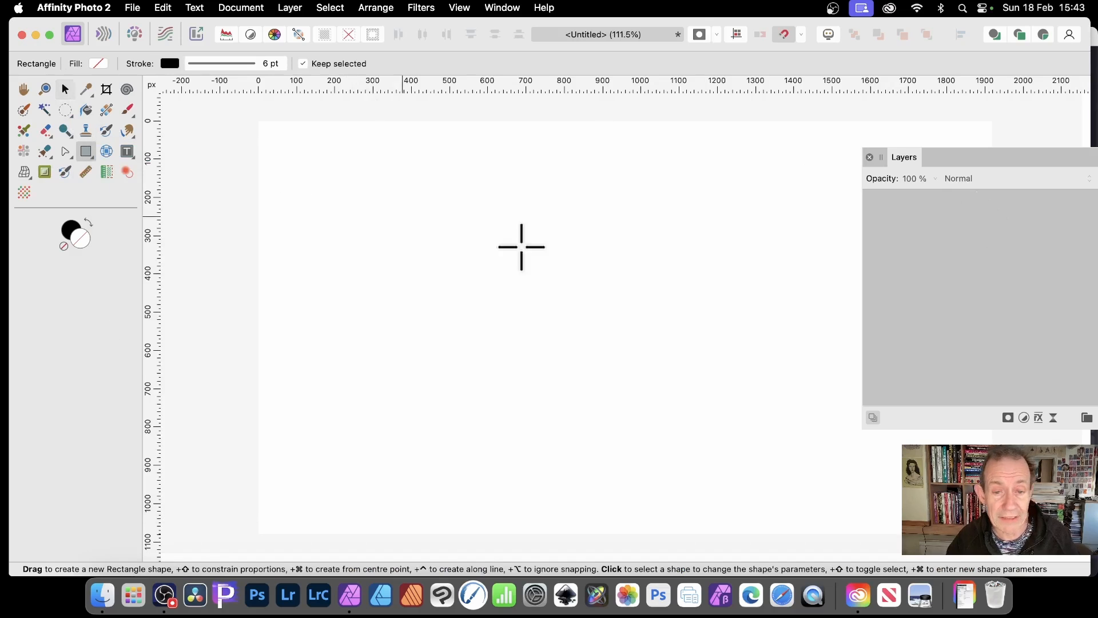
Step: Draw an unfilled square about 630 px wide with a black 6 pt stroke near the canvas centre
{"action": "left_click_drag", "start_coordinate": [390, 208], "coordinate": [632, 450]}
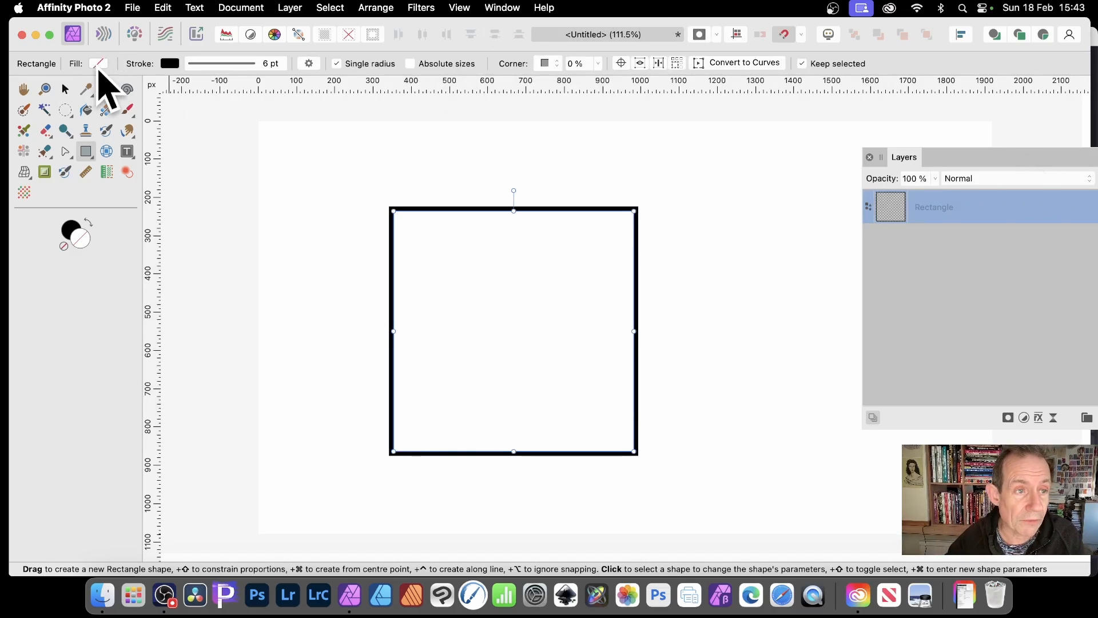
{"action": "left_click", "coordinate": [98, 63]}
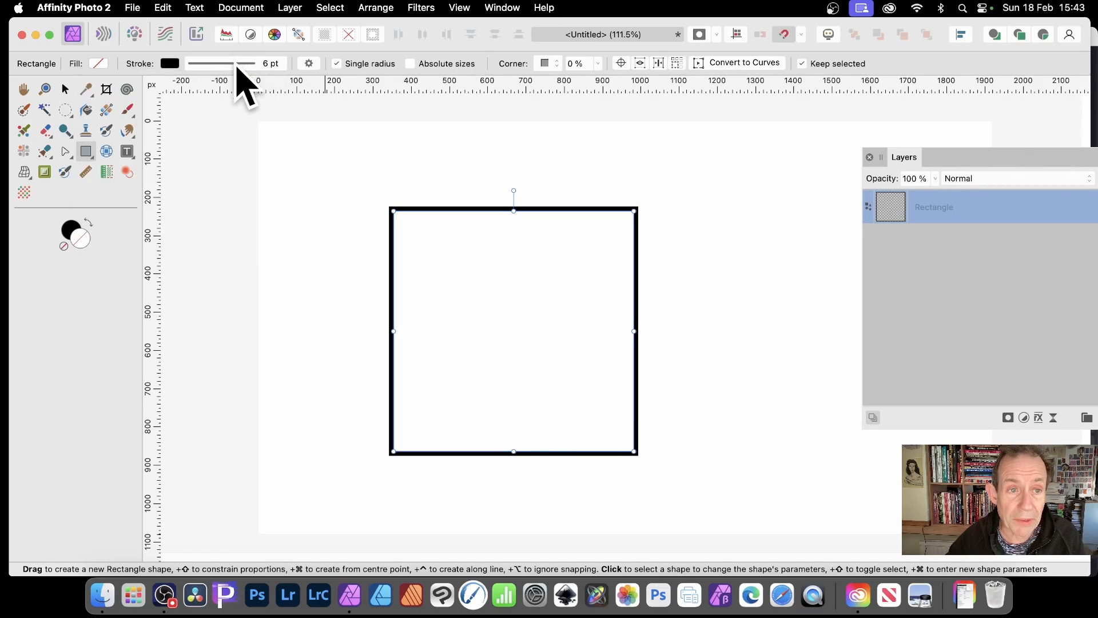
{"action": "left_click", "coordinate": [237, 67]}
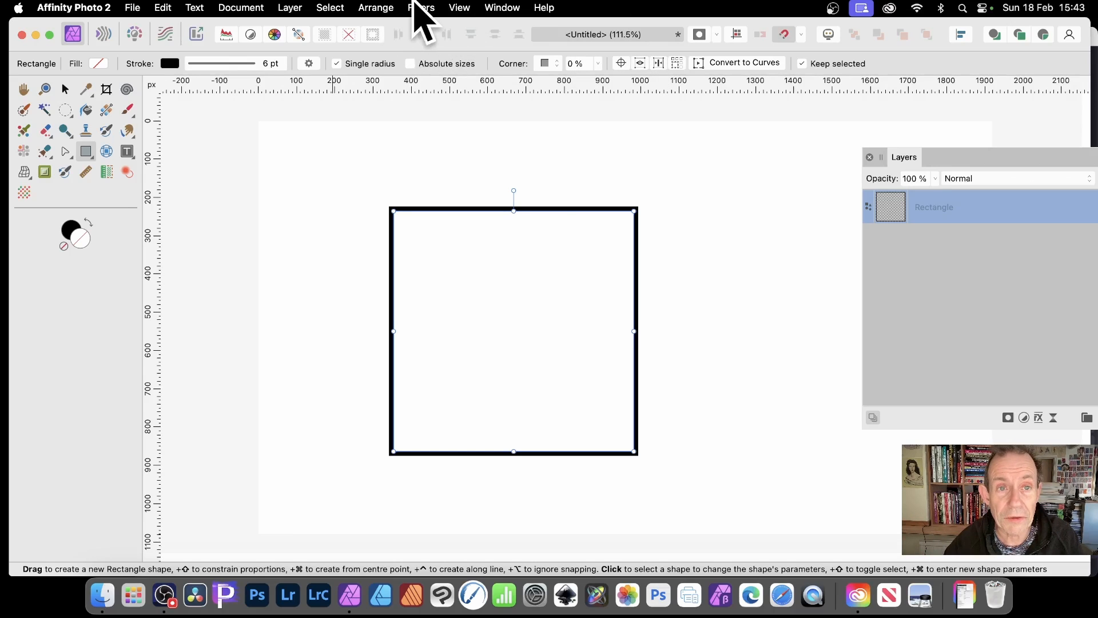
Step: Apply a Gaussian Blur to the square outline
{"action": "left_click", "coordinate": [421, 7]}
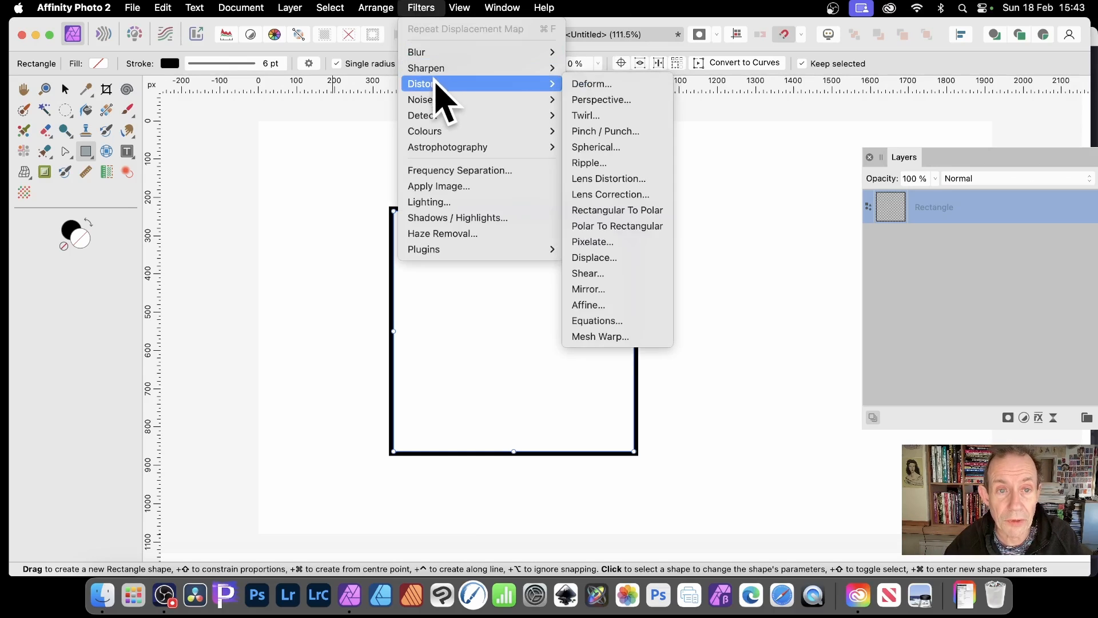
{"action": "mouse_move", "coordinate": [431, 52]}
{"action": "left_click", "coordinate": [629, 69]}
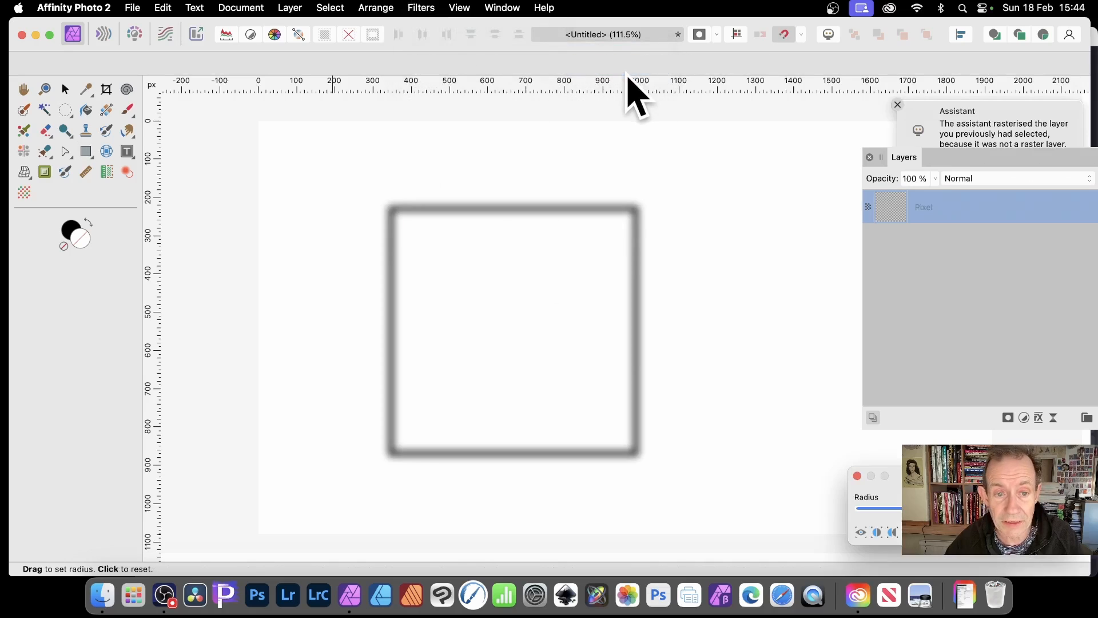
{"action": "key", "text": "m"}
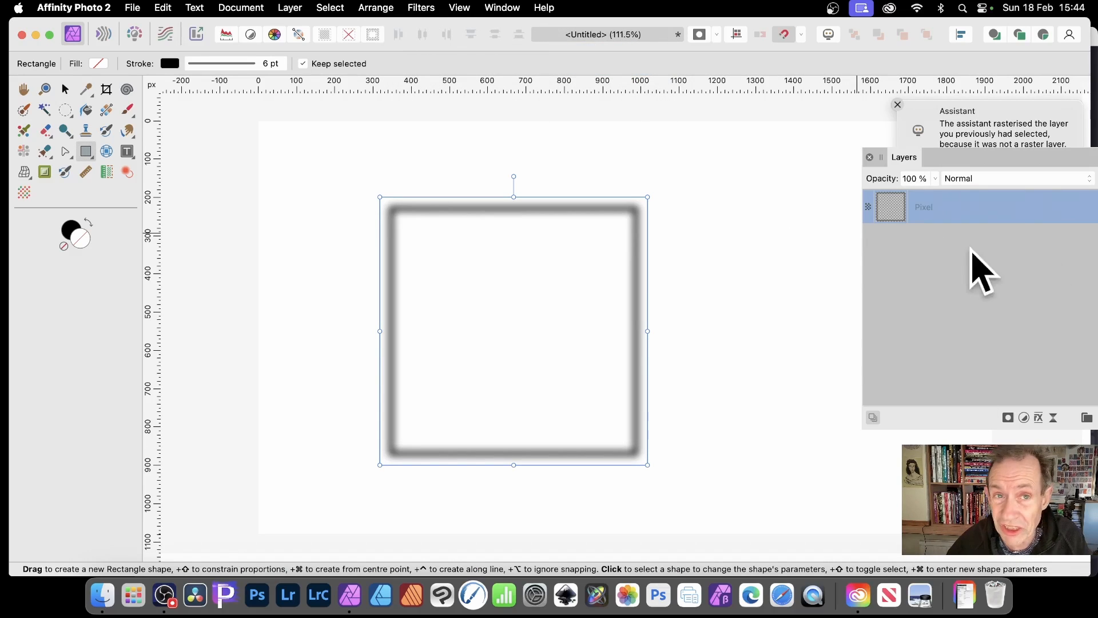
Step: Create a pattern layer from the blurred square, shrink its tile and add offset copies of the pattern
{"action": "left_click", "coordinate": [293, 7]}
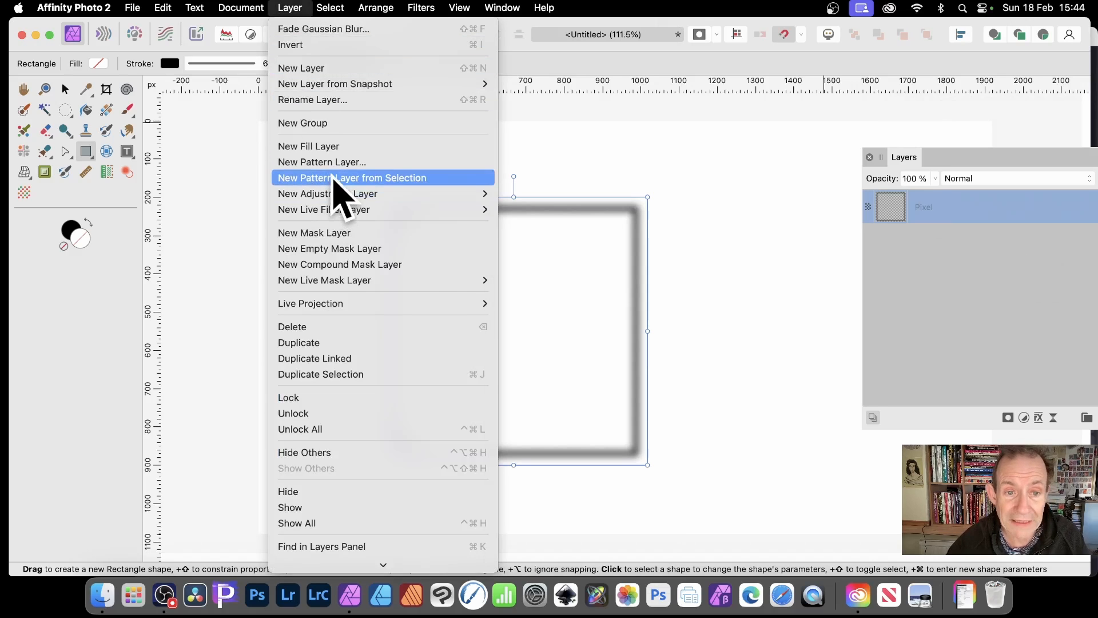
{"action": "left_click", "coordinate": [339, 176]}
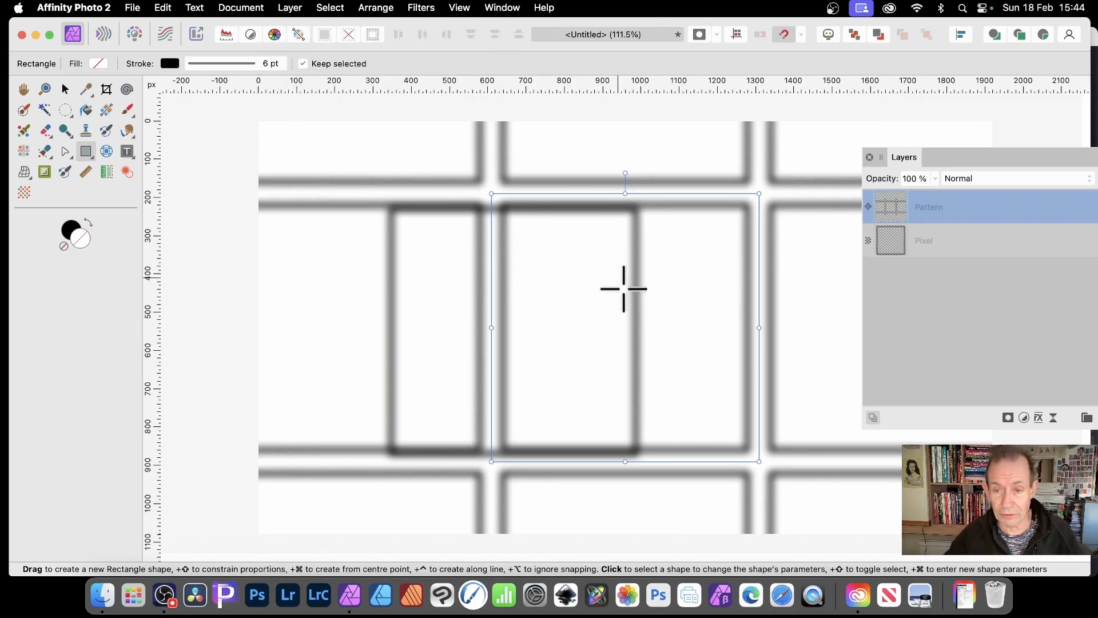
{"action": "left_click_drag", "start_coordinate": [491, 193], "coordinate": [589, 289]}
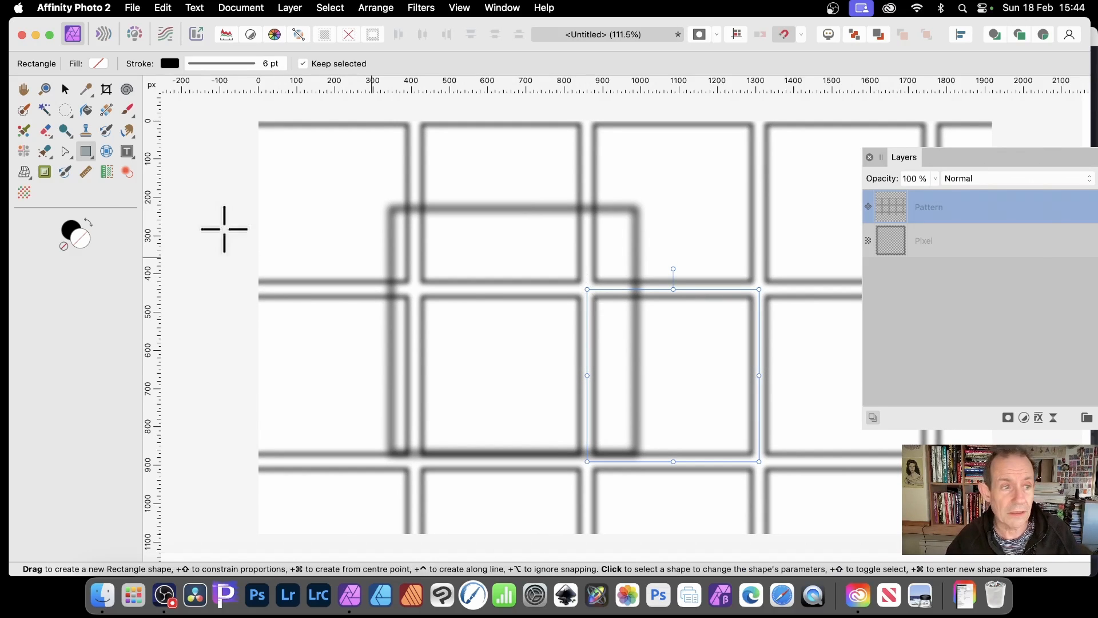
{"action": "left_click", "coordinate": [64, 88]}
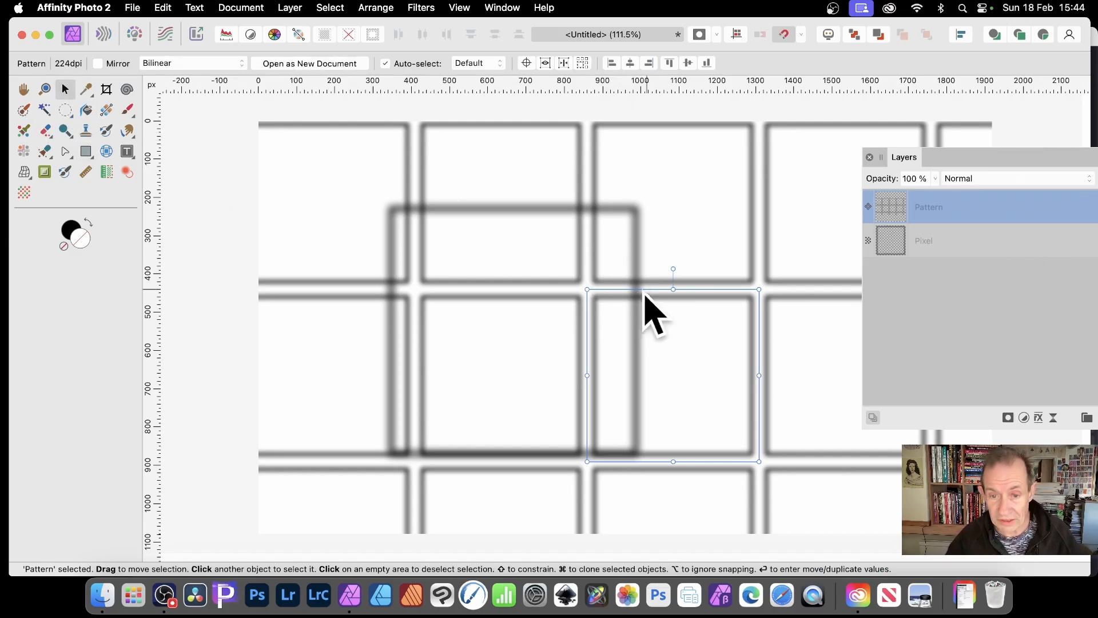
{"action": "mouse_move", "coordinate": [642, 294]}
{"action": "left_mouse_down"}
{"action": "mouse_move", "coordinate": [602, 249]}
{"action": "mouse_move", "coordinate": [613, 265]}
{"action": "mouse_move", "coordinate": [581, 277]}
{"action": "mouse_move", "coordinate": [544, 342]}
{"action": "mouse_move", "coordinate": [519, 354]}
{"action": "left_mouse_up"}
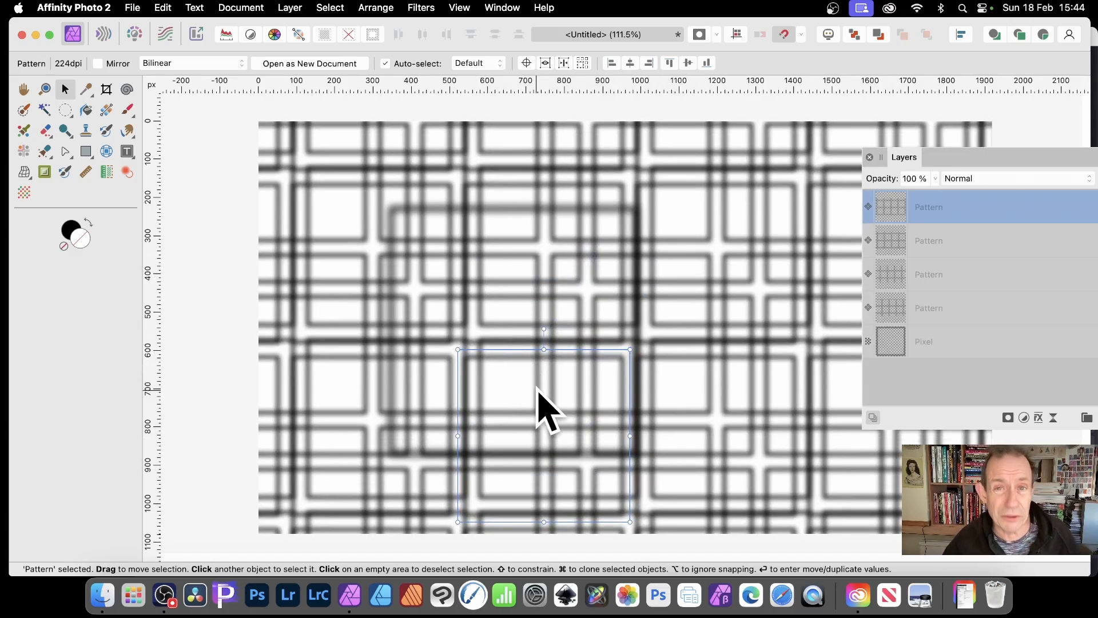
Step: Undo the pattern layers and the Gaussian Blur, back to the original unblurred rectangle
{"action": "key", "text": "super+z"}
{"action": "key", "text": "super+z"}
{"action": "key", "text": "super+z"}
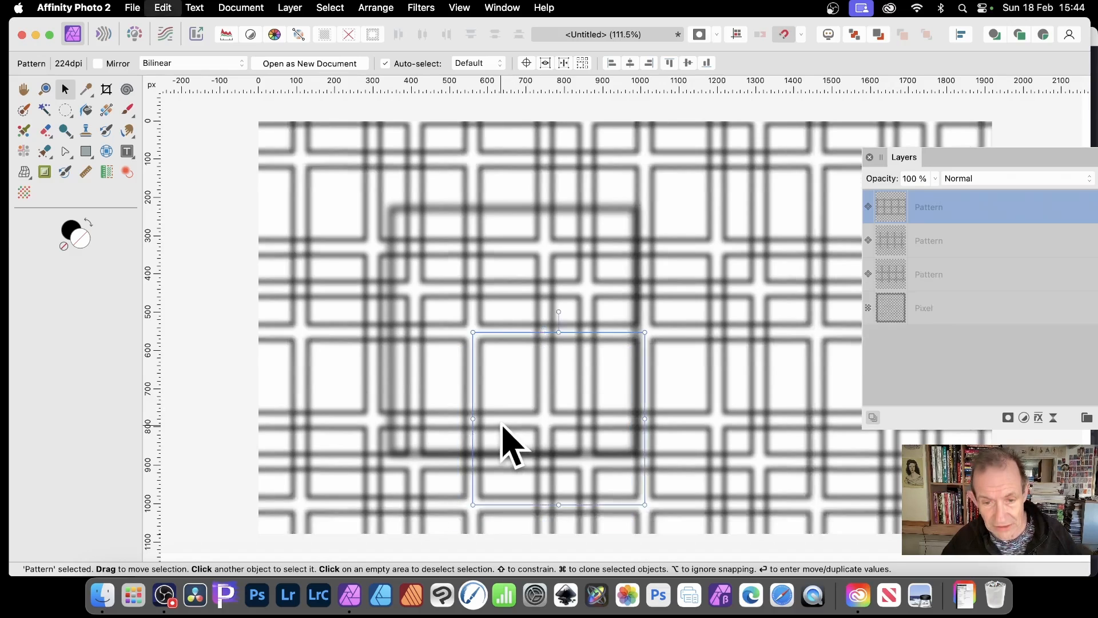
{"action": "key", "text": "super+z"}
{"action": "key", "text": "super+z"}
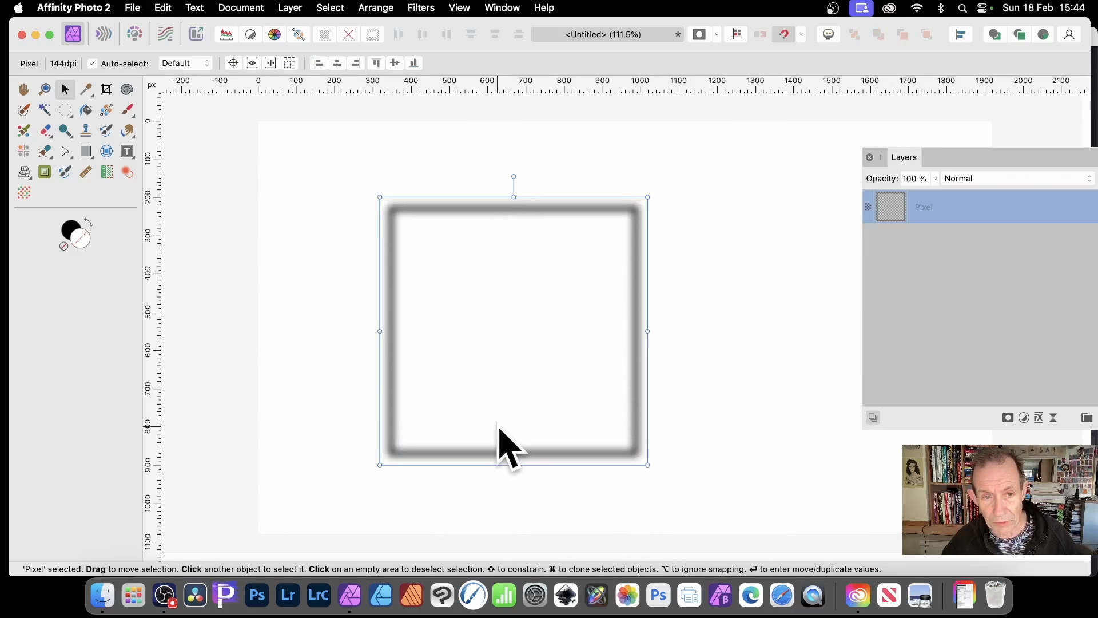
{"action": "key", "text": "super+z"}
{"action": "key", "text": "super+z"}
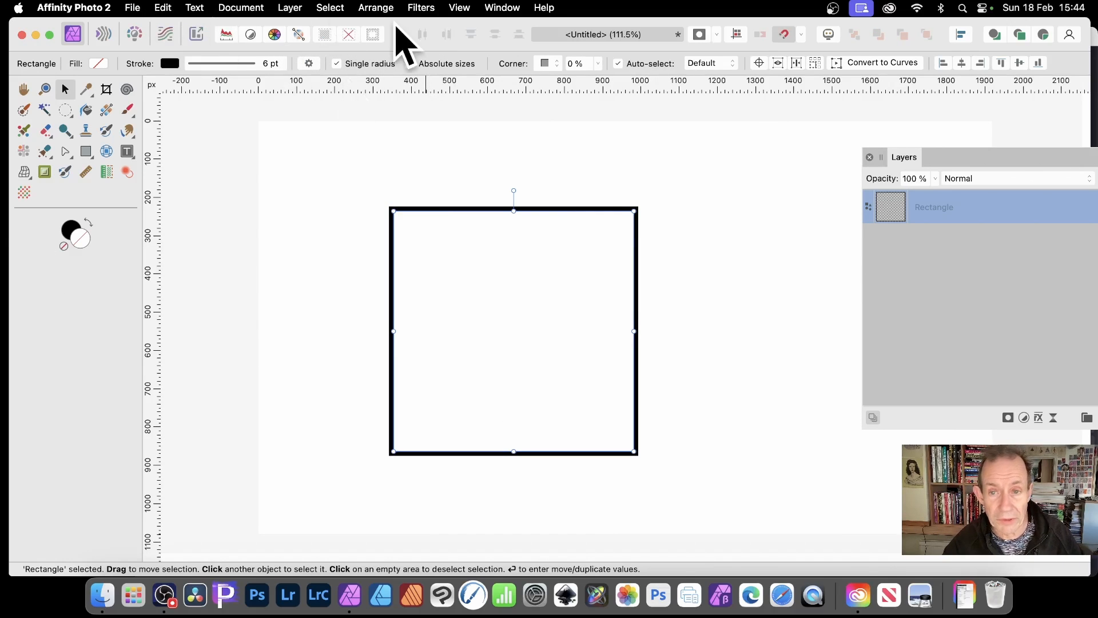
Step: Rasterise the rectangle layer and create a new pattern layer from the selection
{"action": "left_click", "coordinate": [290, 8]}
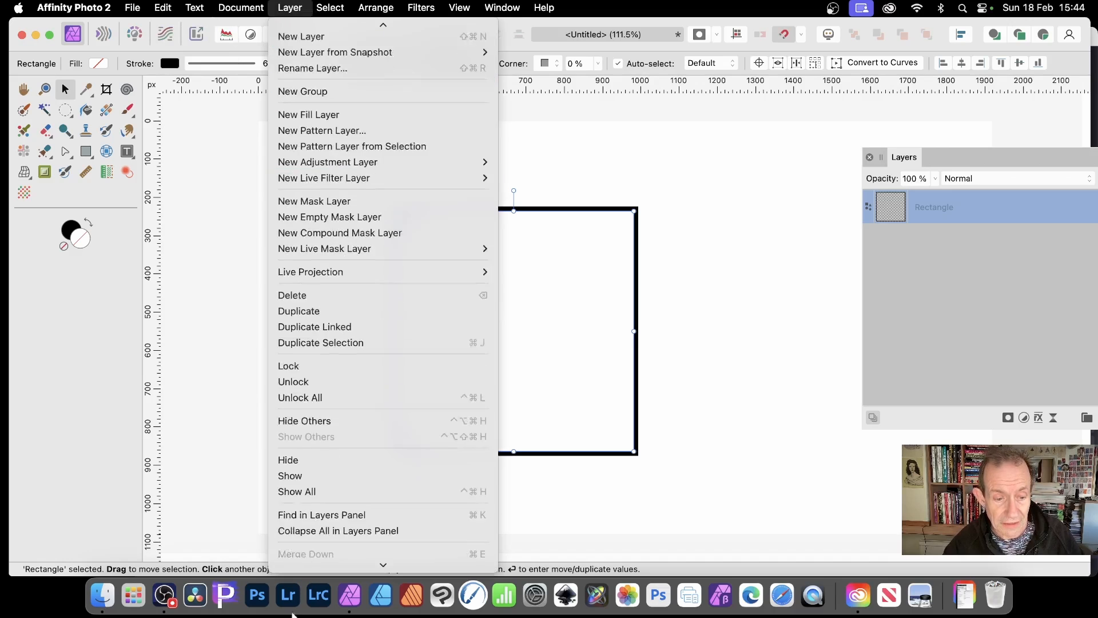
{"action": "left_click", "coordinate": [320, 482]}
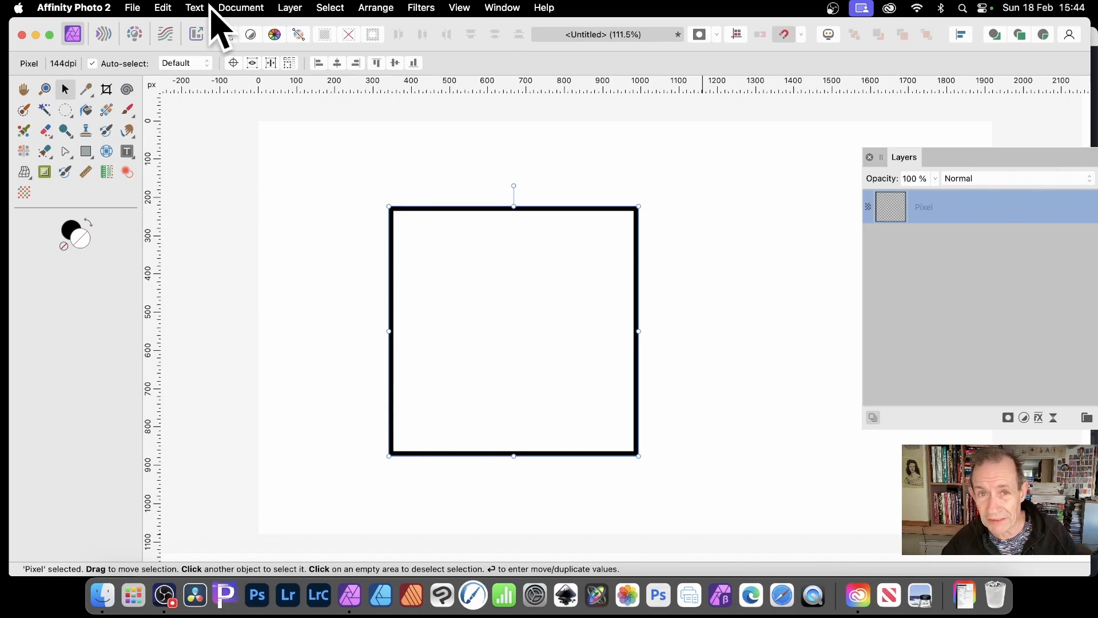
{"action": "left_click", "coordinate": [291, 8]}
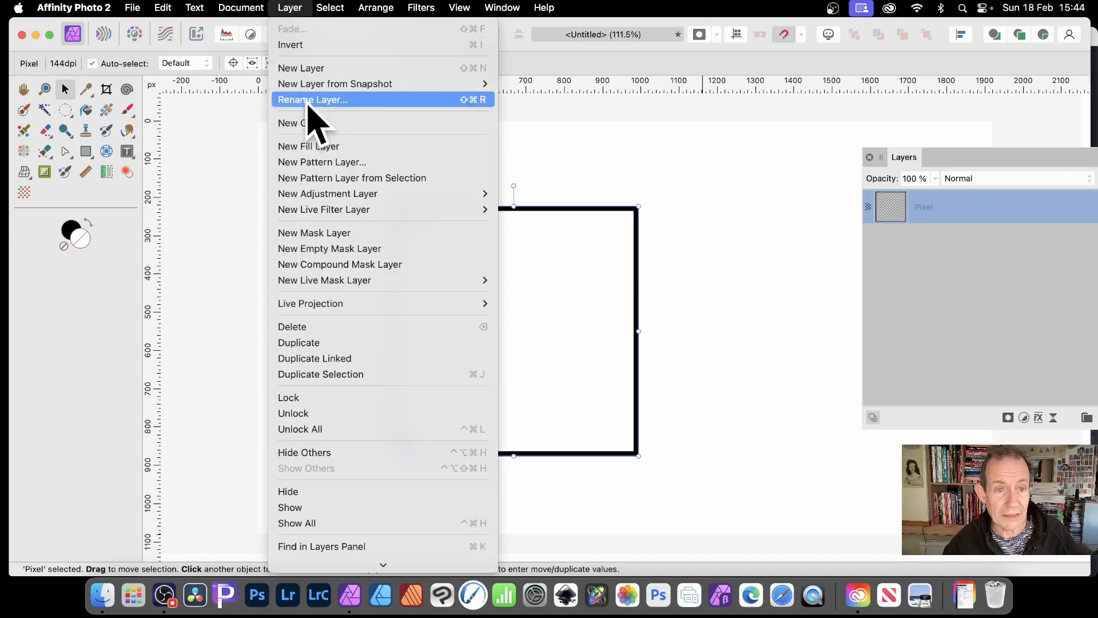
{"action": "left_click", "coordinate": [328, 180]}
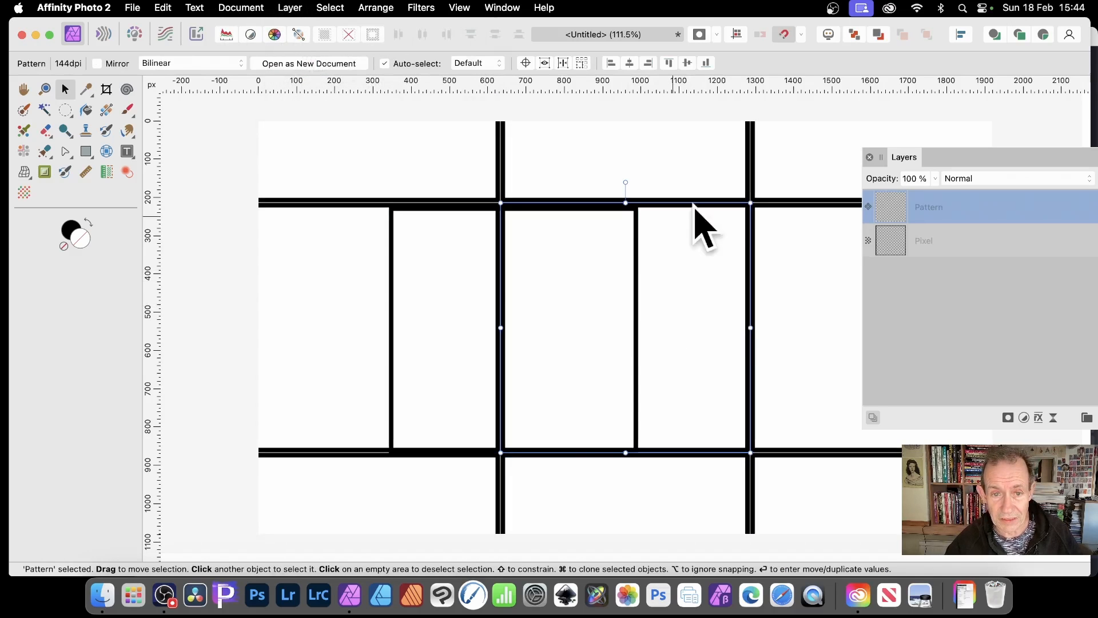
Step: Shift the pattern slightly downward and delete the original pixel layer beneath it
{"action": "left_click_drag", "start_coordinate": [669, 221], "coordinate": [667, 255]}
{"action": "left_click", "coordinate": [920, 240]}
{"action": "left_click_drag", "start_coordinate": [986, 157], "coordinate": [832, 144]}
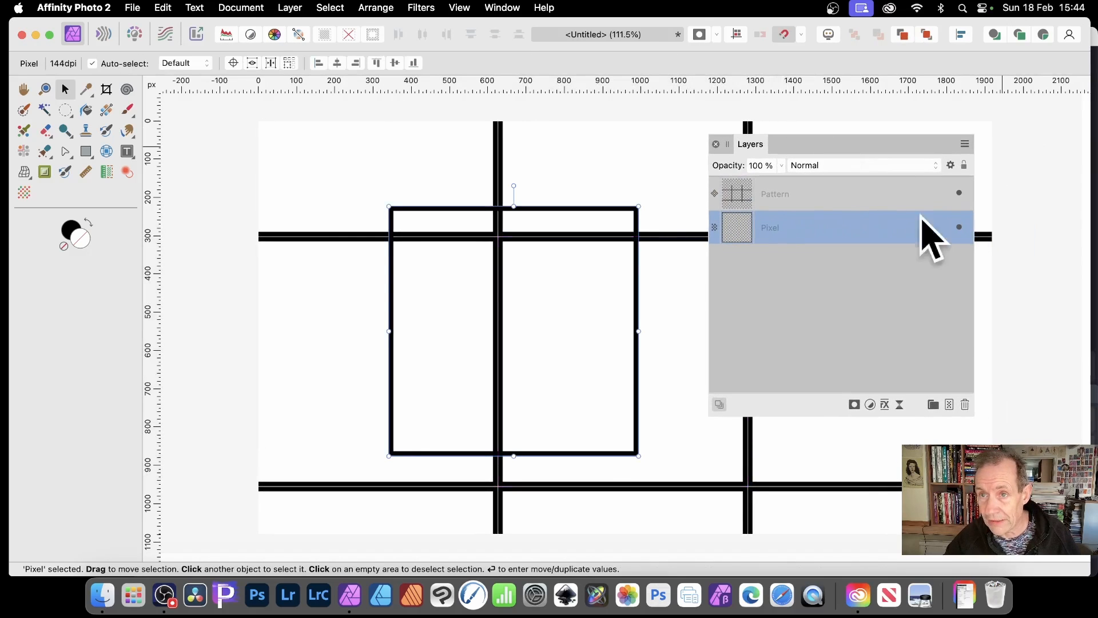
{"action": "left_click", "coordinate": [965, 405]}
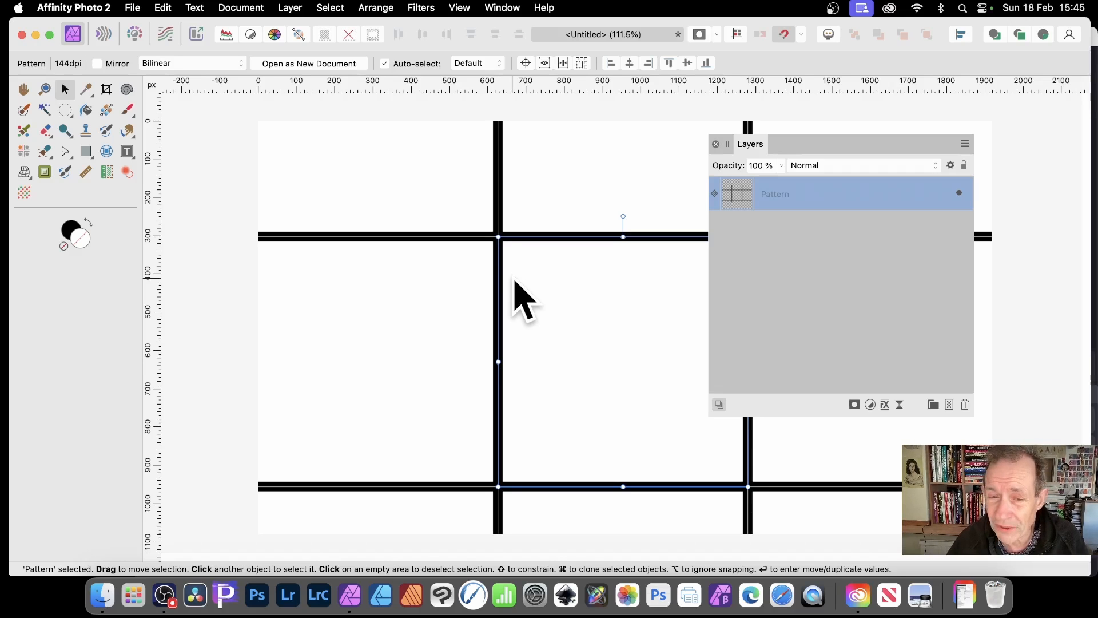
Step: Scale the pattern tile down to about 310 px and soften the grid lines with a Gaussian Blur
{"action": "left_click_drag", "start_coordinate": [499, 237], "coordinate": [644, 387]}
{"action": "left_click_drag", "start_coordinate": [667, 444], "coordinate": [429, 297]}
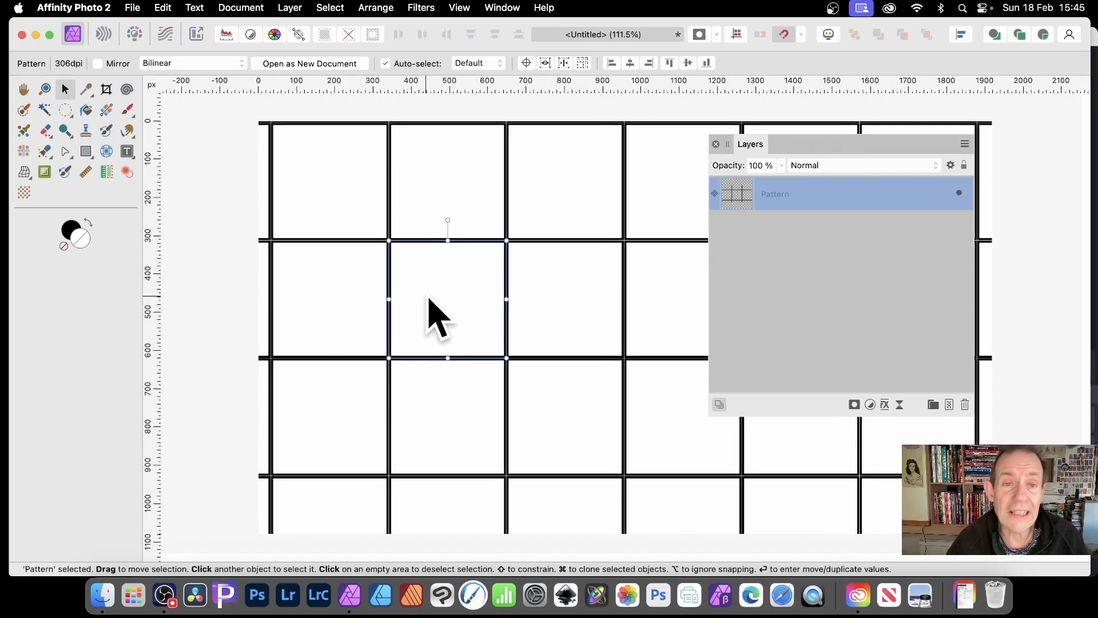
{"action": "left_click", "coordinate": [421, 8]}
{"action": "mouse_move", "coordinate": [423, 52]}
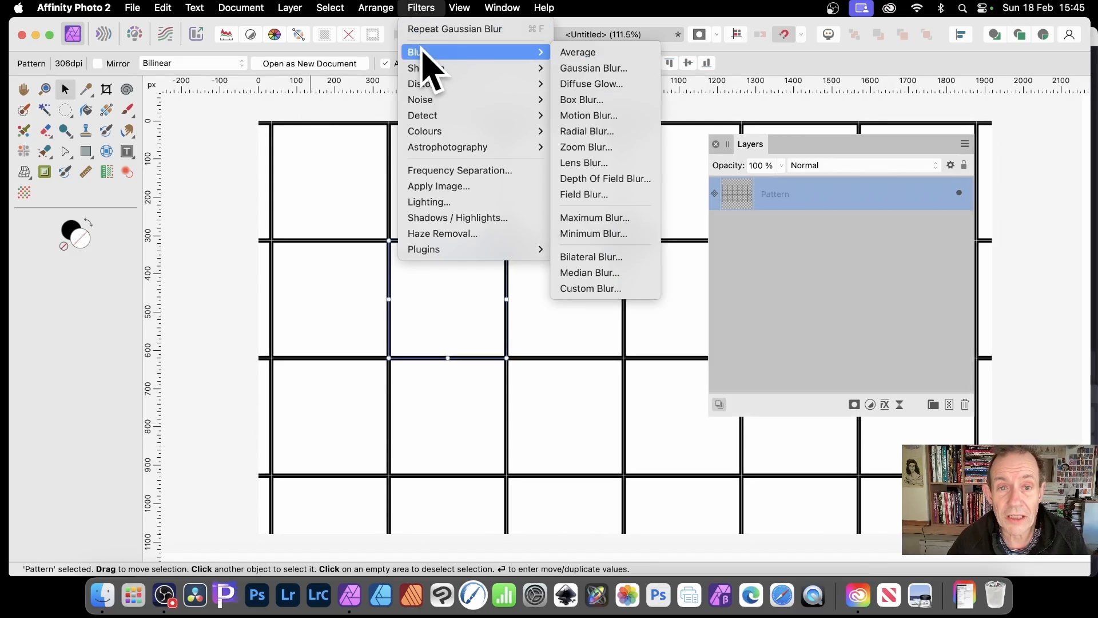
{"action": "left_click", "coordinate": [594, 71]}
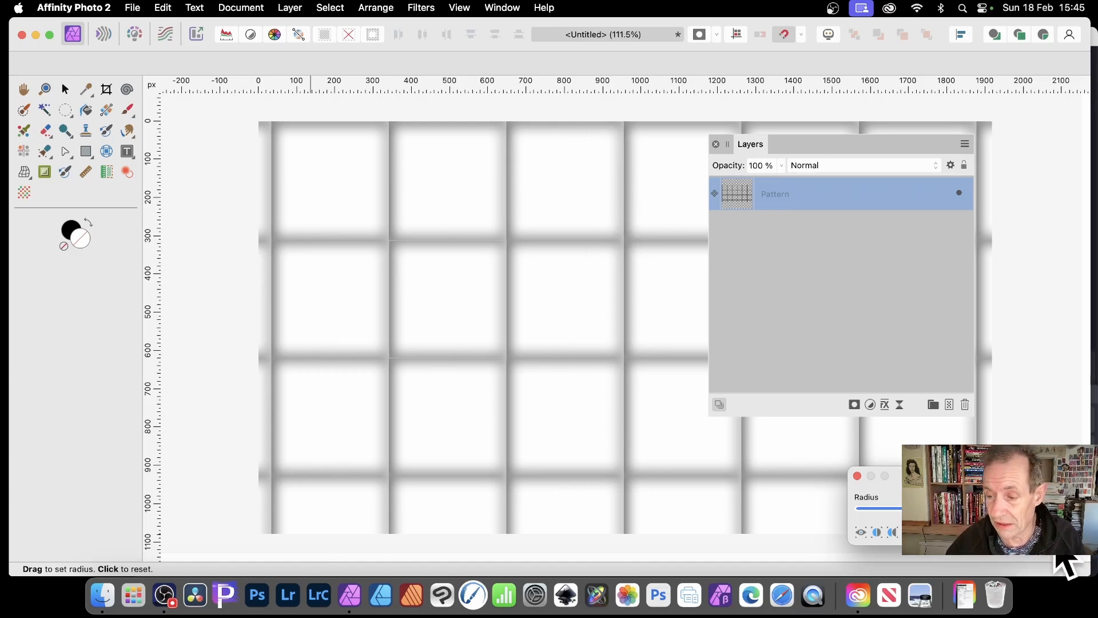
{"action": "key", "text": "v"}
{"action": "left_click_drag", "start_coordinate": [790, 146], "coordinate": [974, 205]}
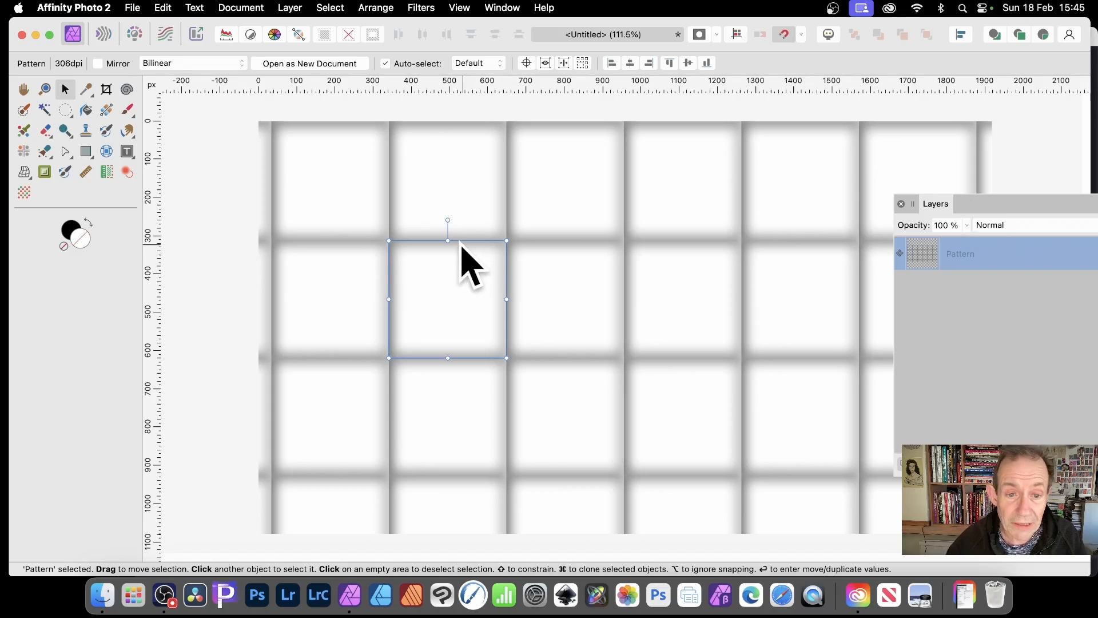
Step: Try squashing the pattern tile vertically into narrow horizontal bands, and undo the change
{"action": "left_click_drag", "start_coordinate": [448, 241], "coordinate": [448, 339]}
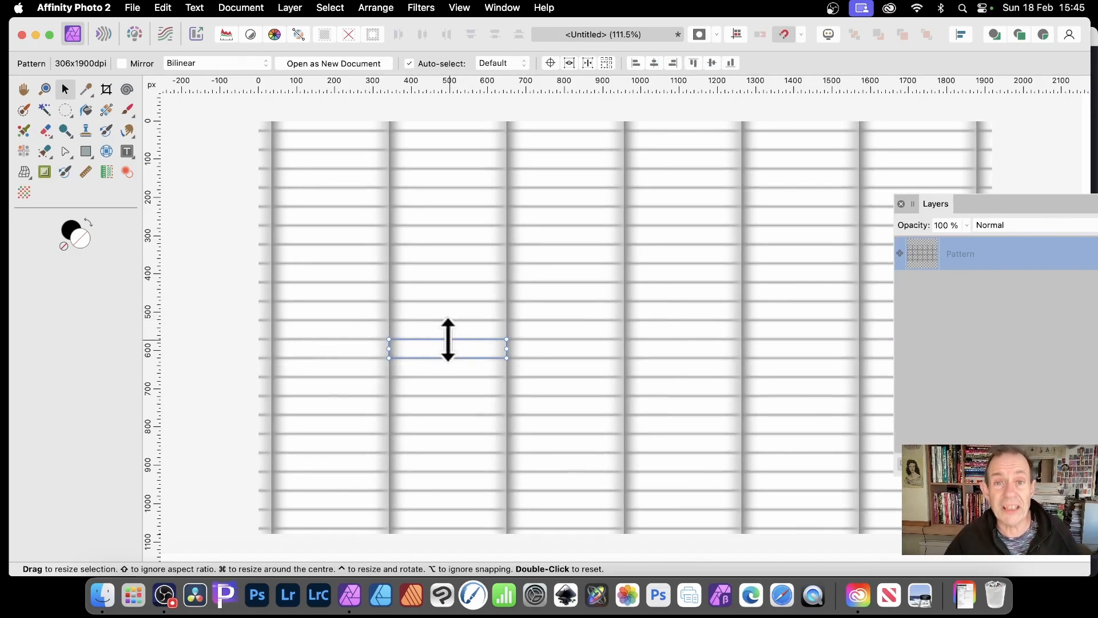
{"action": "left_click_drag", "start_coordinate": [443, 318], "coordinate": [486, 297]}
{"action": "key", "text": "super+z"}
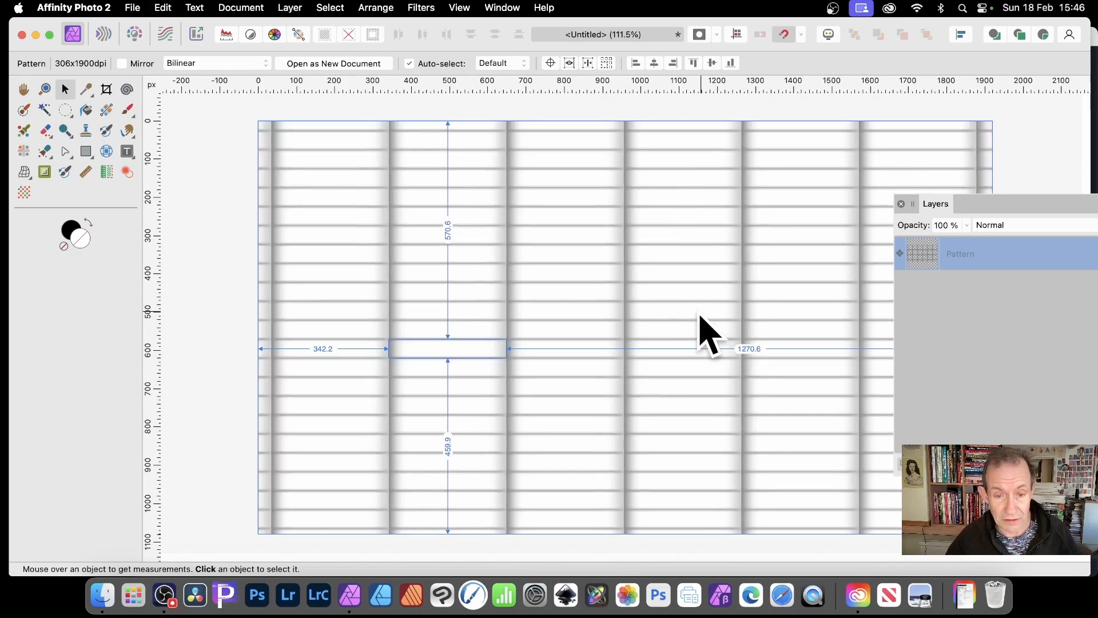
{"action": "key", "text": "super+z"}
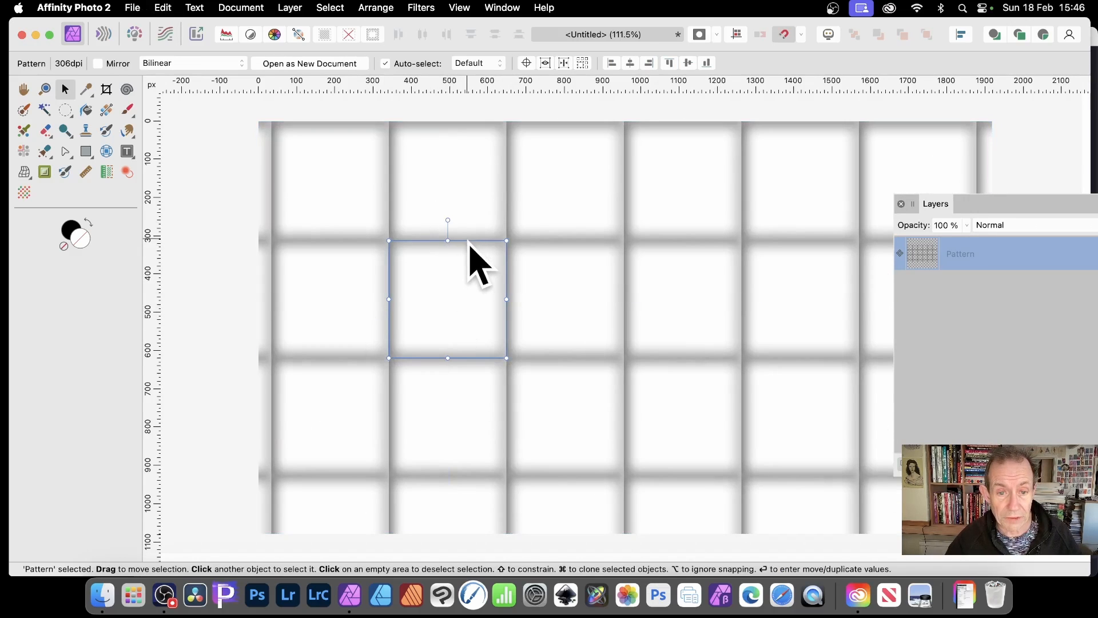
Step: Make three copies of the blurred pattern layer, each offset from the others, to build an overlapping plaid
{"action": "left_click_drag", "start_coordinate": [452, 287], "coordinate": [479, 356]}
{"action": "key", "text": "super+j"}
{"action": "key", "text": "super+j"}
{"action": "key", "text": "super+j"}
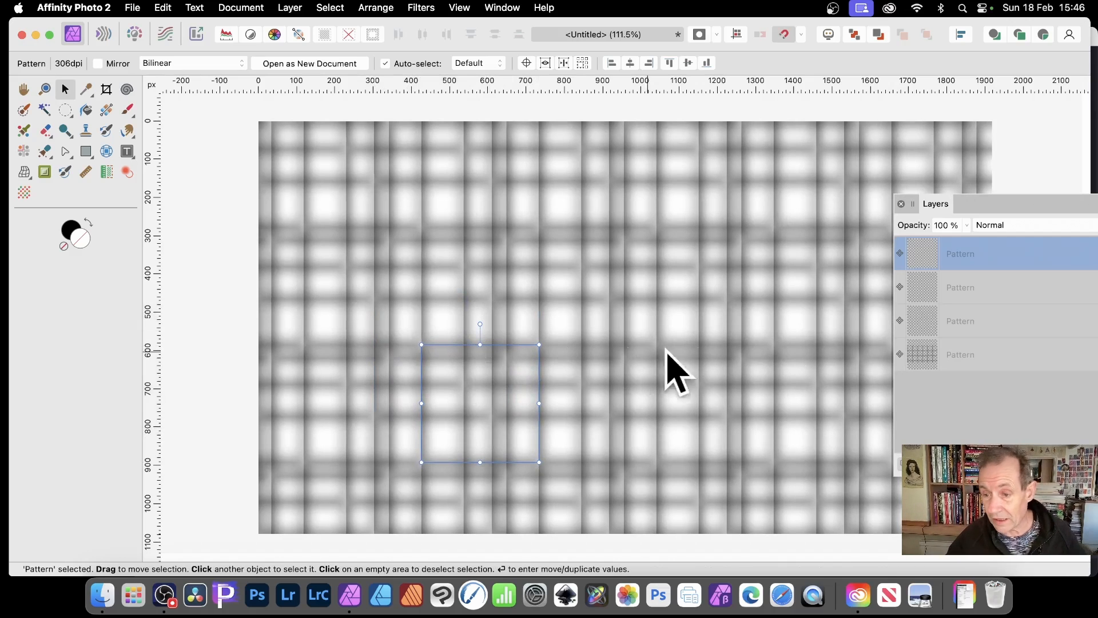
Step: Select all four pattern layers and merge them into a single pattern layer
{"action": "left_click", "coordinate": [938, 355], "text": "shift"}
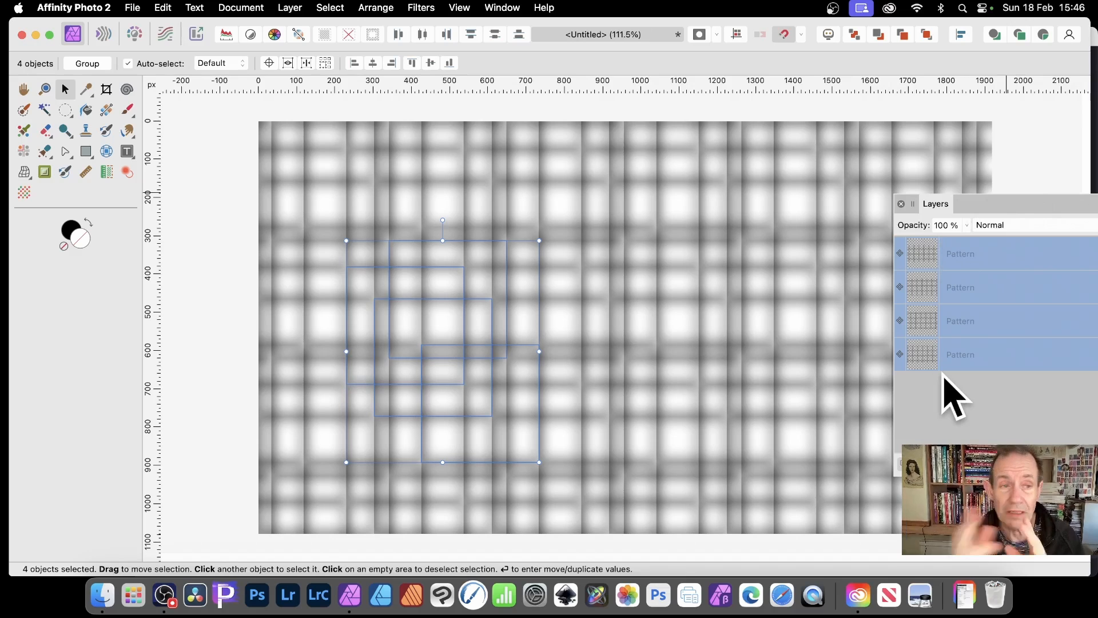
{"action": "left_click", "coordinate": [291, 8]}
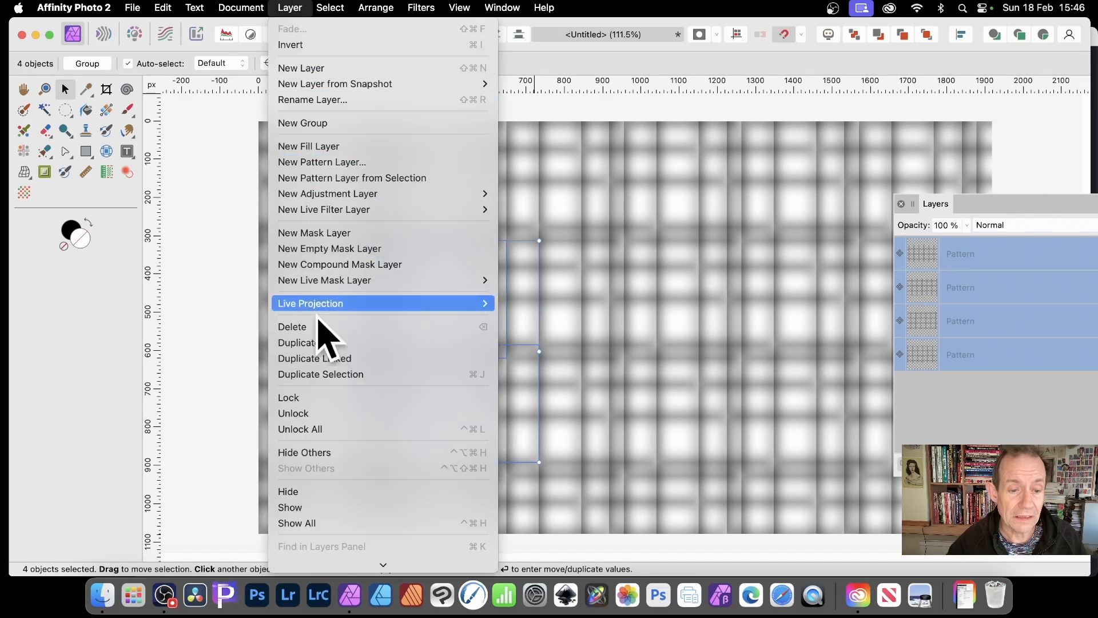
{"action": "scroll", "coordinate": [329, 400], "scroll_direction": "down", "scroll_amount": 5}
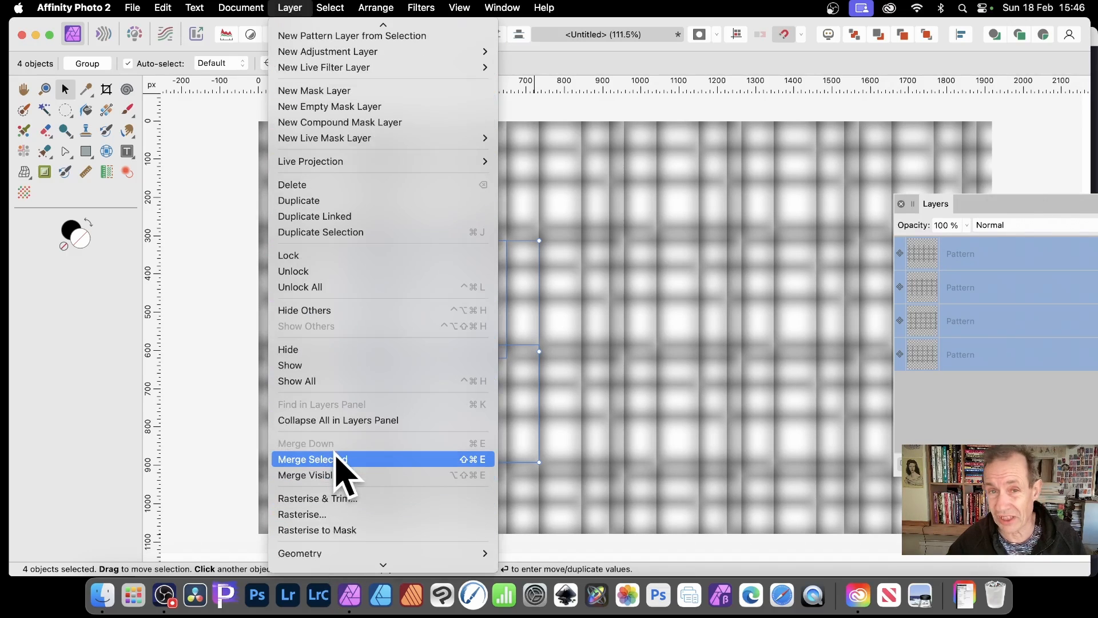
{"action": "left_click", "coordinate": [343, 464]}
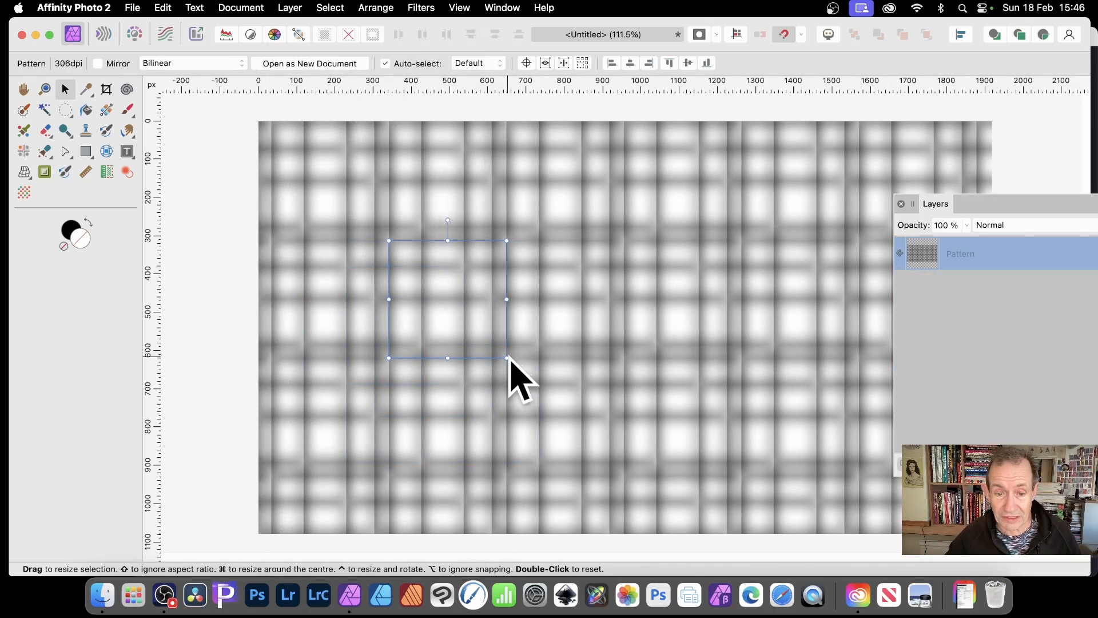
Step: Enlarge the merged pattern's tile to about 430 px and rotate it clockwise so the bands run diagonally
{"action": "left_click_drag", "start_coordinate": [508, 361], "coordinate": [566, 395]}
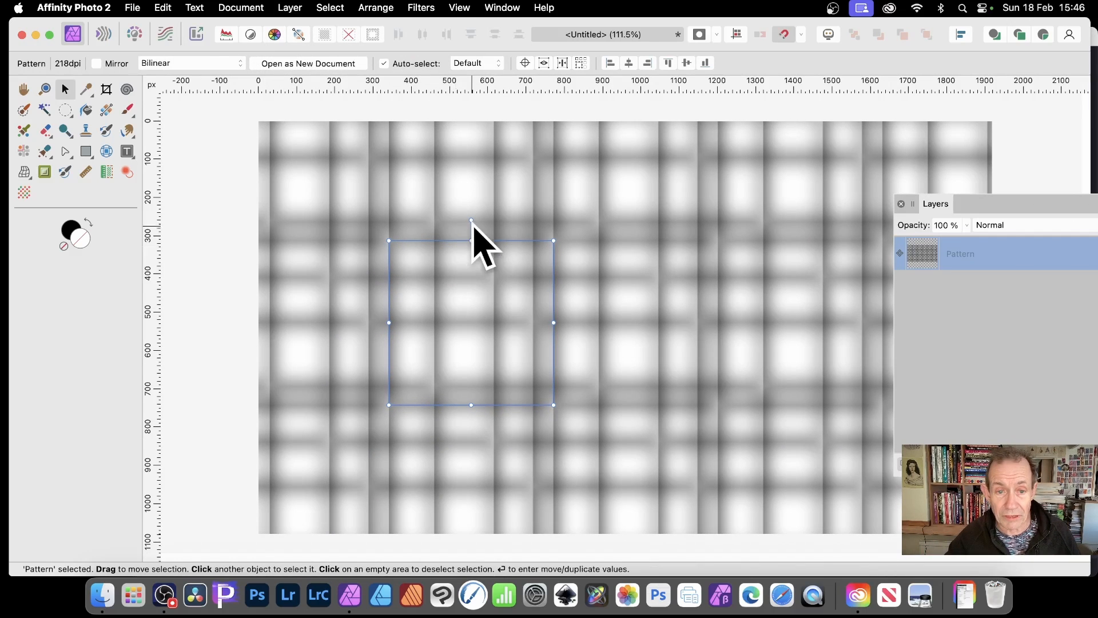
{"action": "left_click_drag", "start_coordinate": [472, 220], "coordinate": [584, 265]}
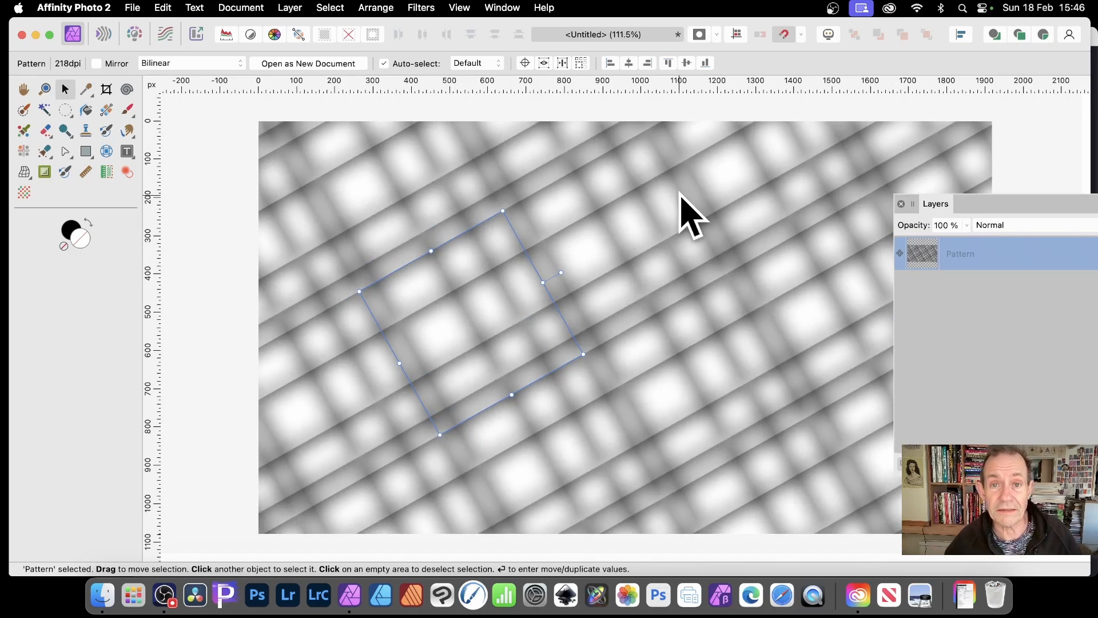
Step: Try bulging two opposite edges of the pattern tile outward with the Mesh Warp filter, and cancel the warp
{"action": "left_click", "coordinate": [428, 7]}
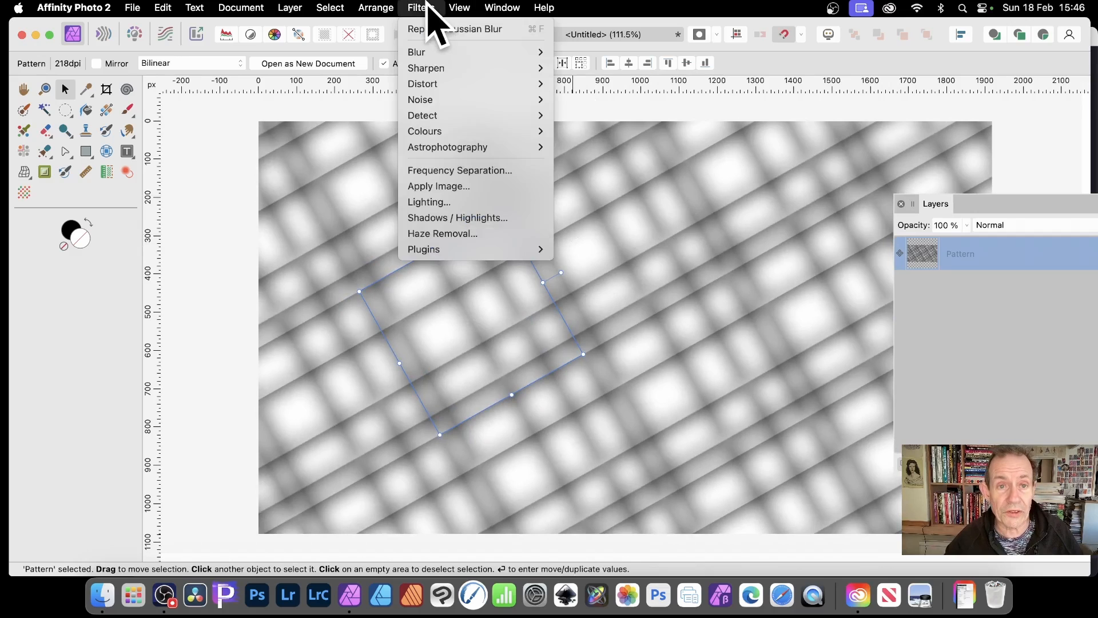
{"action": "mouse_move", "coordinate": [483, 84]}
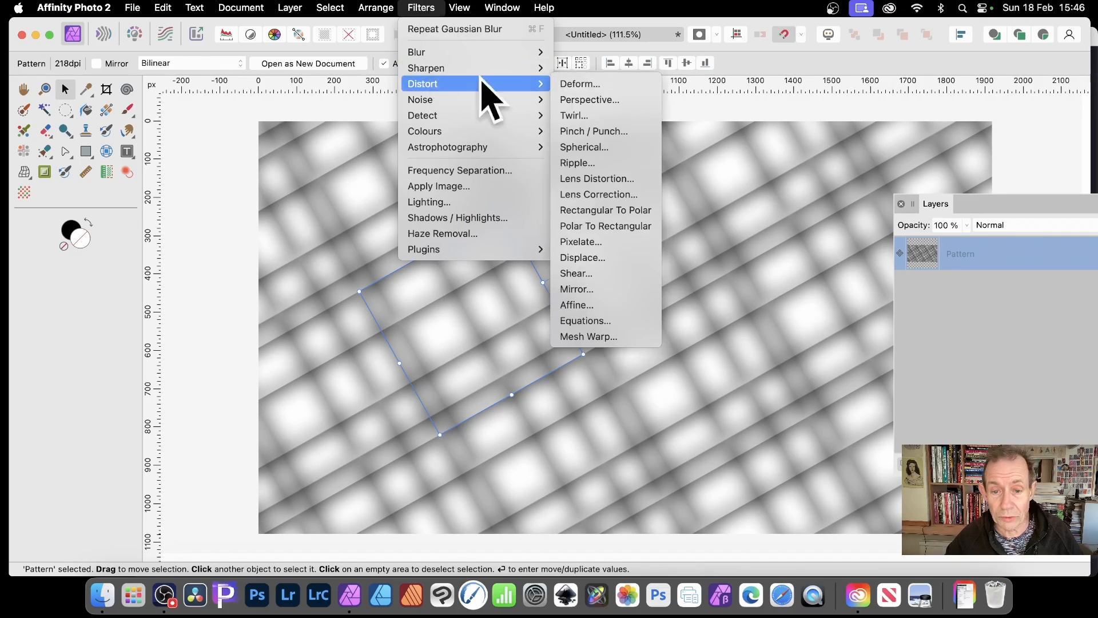
{"action": "left_click", "coordinate": [600, 338]}
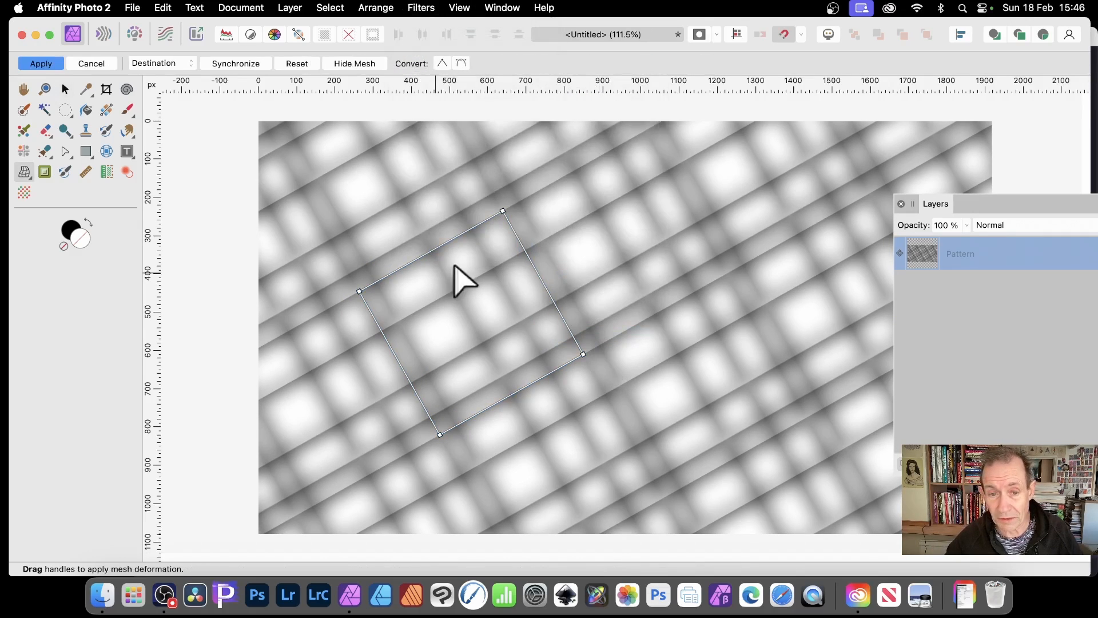
{"action": "left_click_drag", "start_coordinate": [540, 279], "coordinate": [594, 258]}
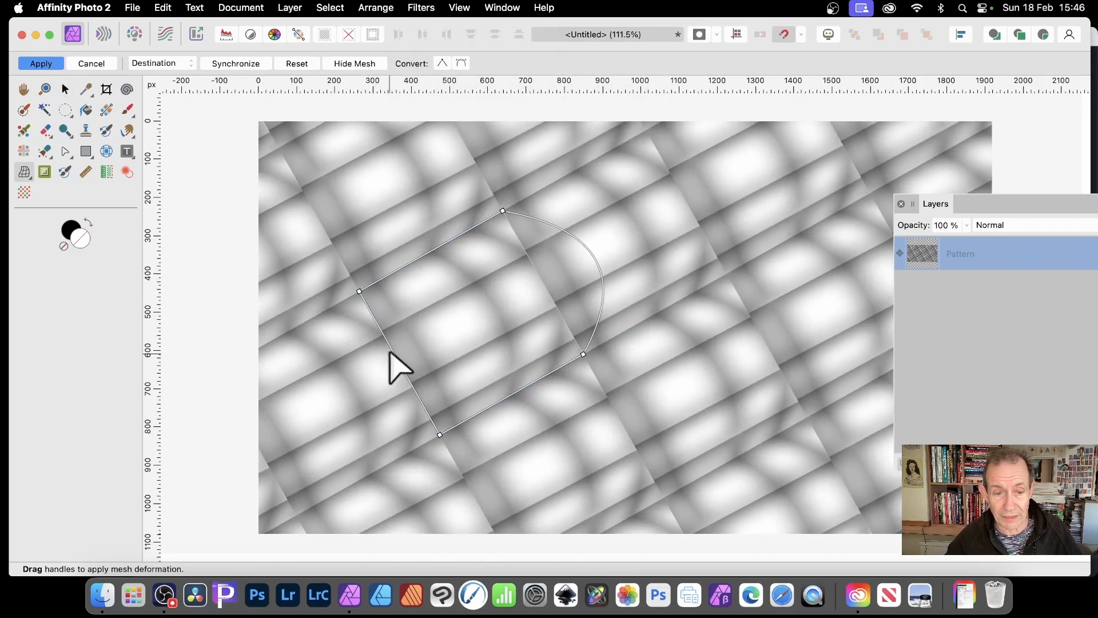
{"action": "left_click_drag", "start_coordinate": [399, 369], "coordinate": [302, 415]}
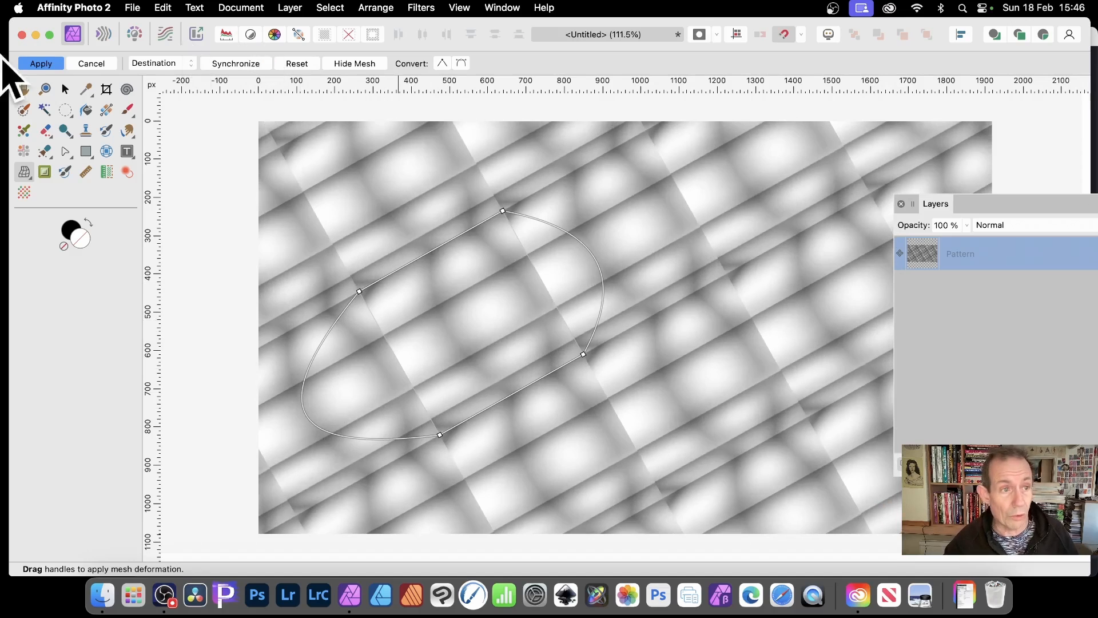
{"action": "left_click", "coordinate": [107, 64]}
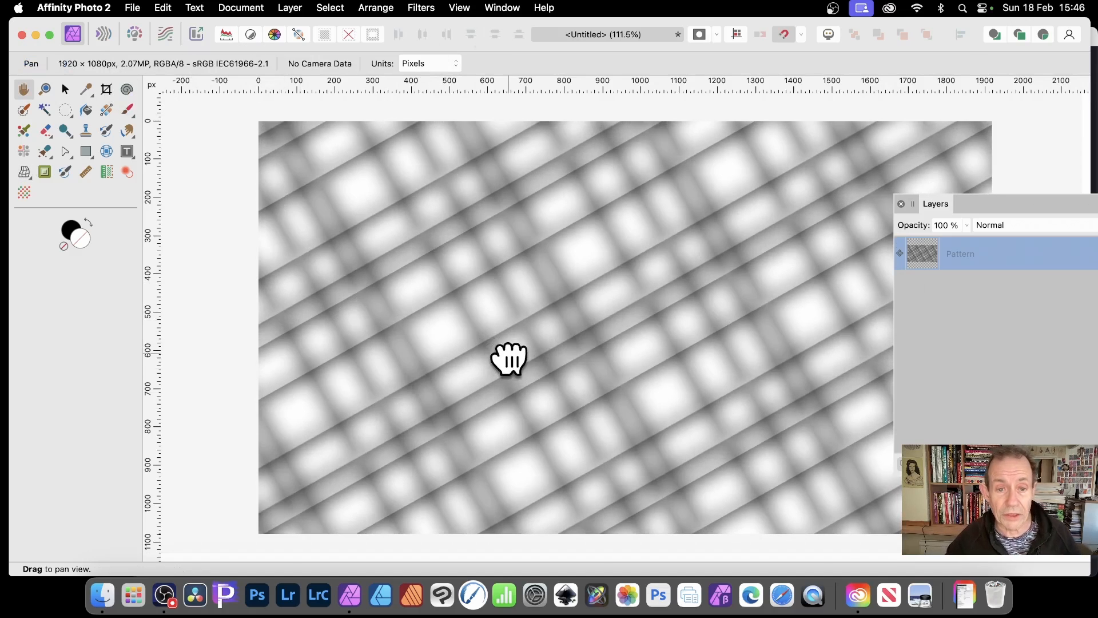
Step: Return to the Move tool and turn on mirroring for the merged pattern layer
{"action": "left_click", "coordinate": [65, 89]}
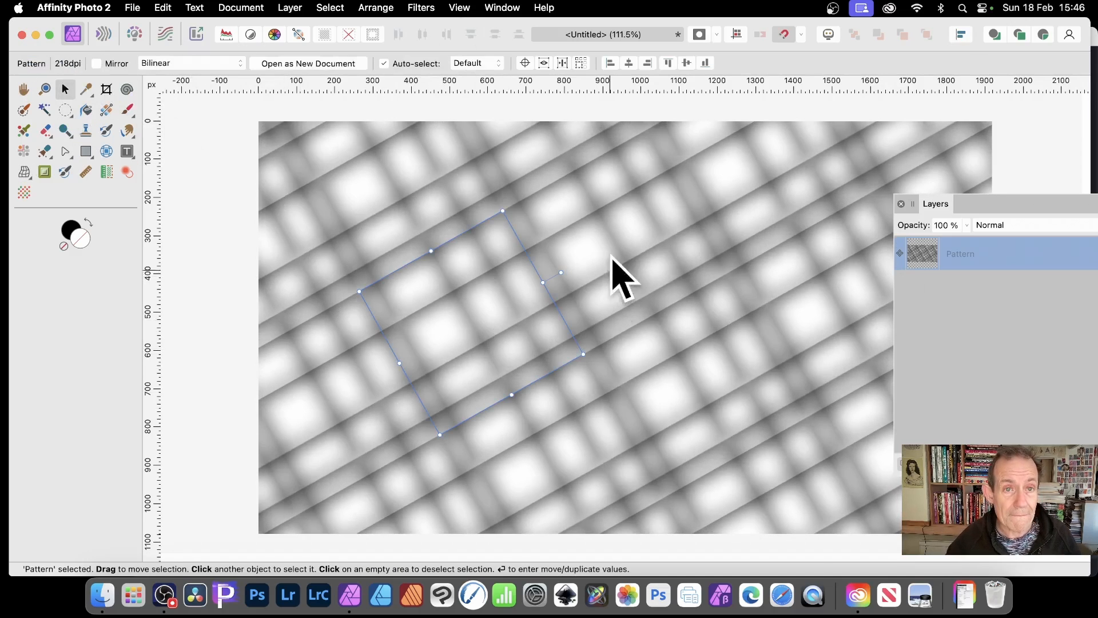
{"action": "left_click", "coordinate": [421, 7]}
{"action": "mouse_move", "coordinate": [435, 86]}
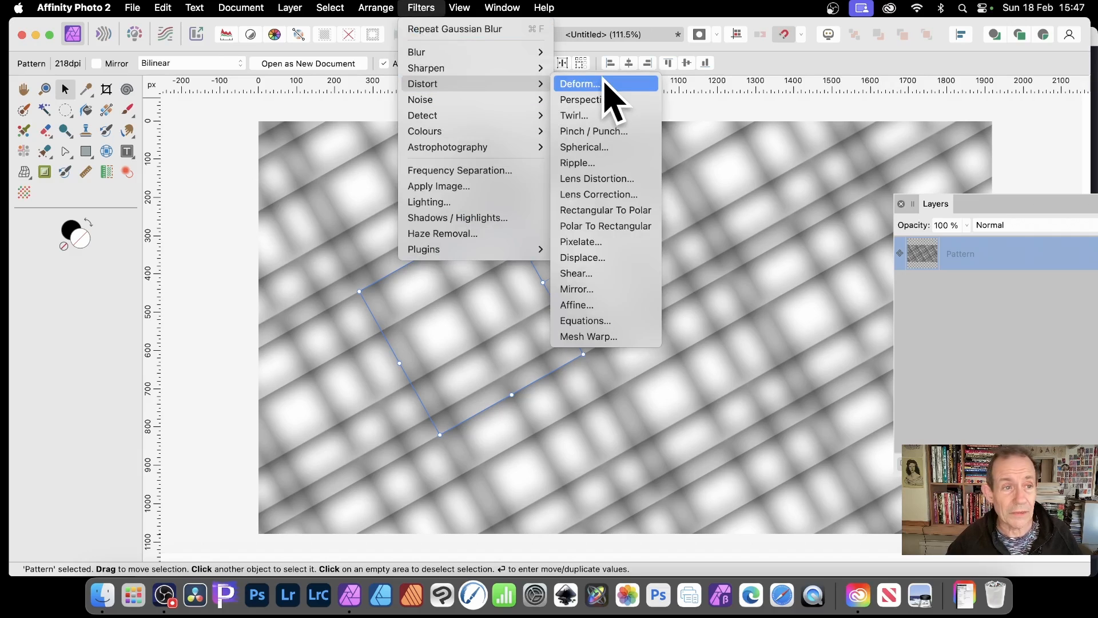
{"action": "left_click", "coordinate": [98, 65]}
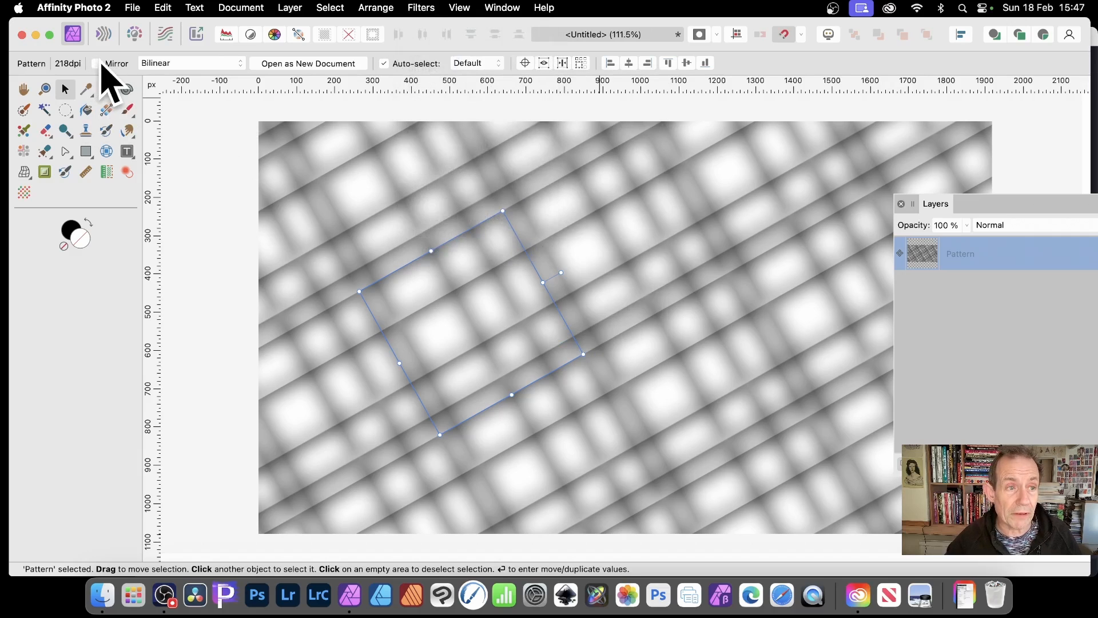
{"action": "left_click", "coordinate": [96, 64]}
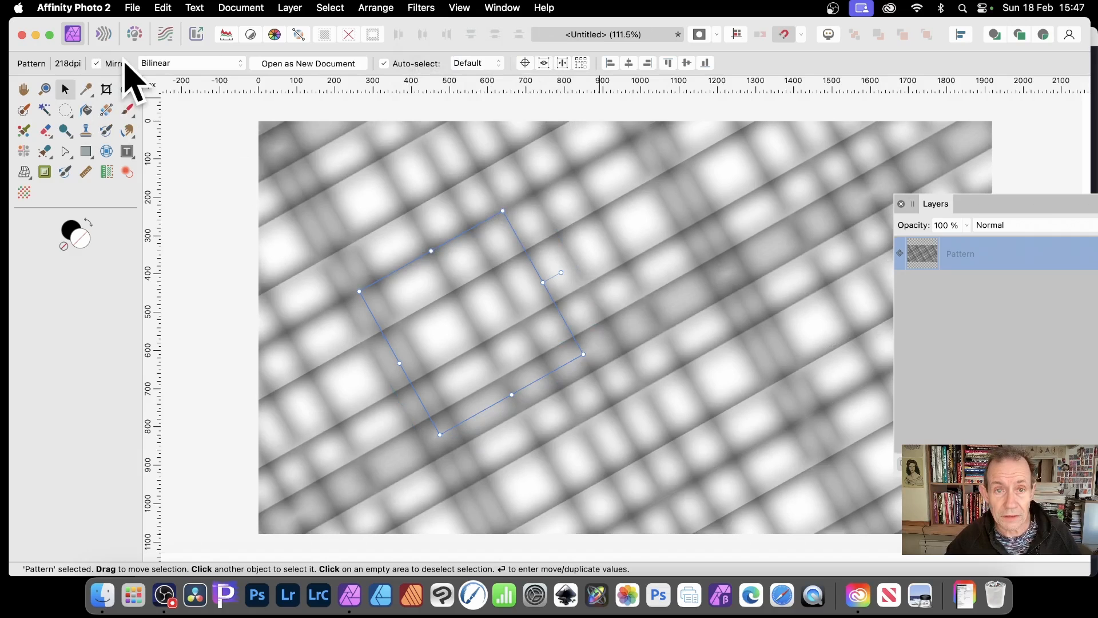
Step: Try the Deform filter on the mirrored pattern, displacing one control point and setting Linear Constraints to Similarity
{"action": "left_click", "coordinate": [423, 7]}
{"action": "mouse_move", "coordinate": [438, 84]}
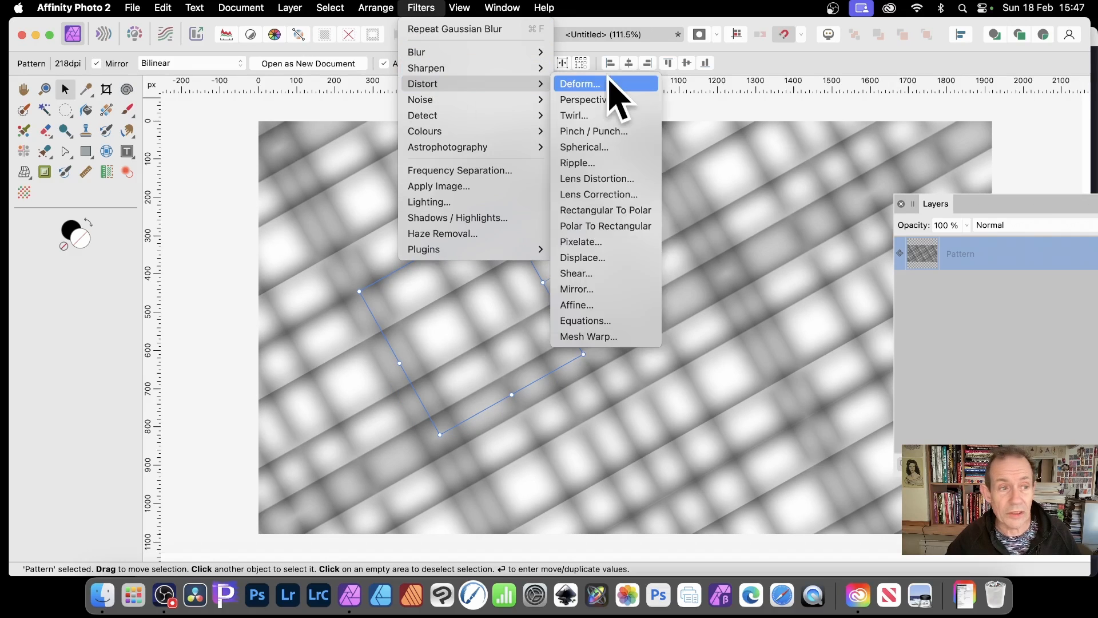
{"action": "left_click", "coordinate": [610, 83]}
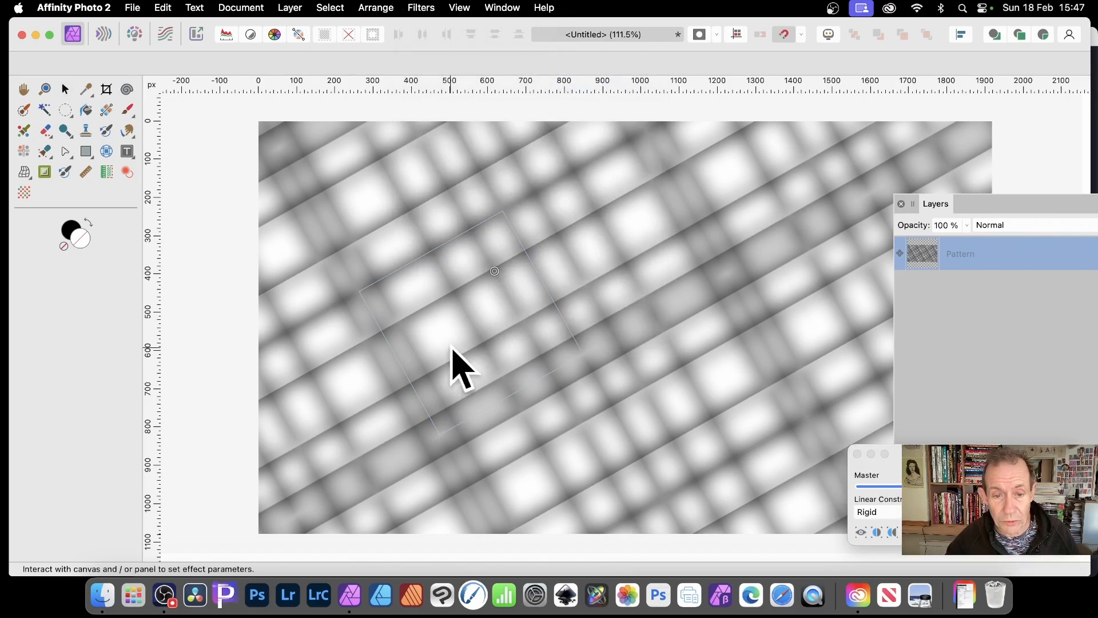
{"action": "left_click_drag", "start_coordinate": [452, 347], "coordinate": [578, 367]}
{"action": "left_click", "coordinate": [892, 512]}
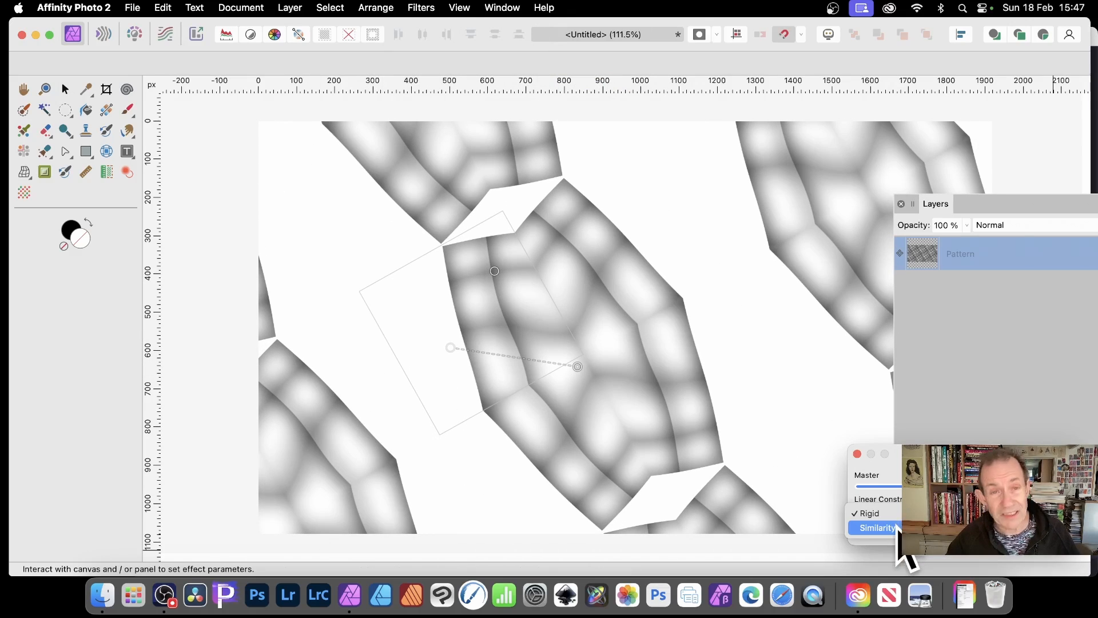
{"action": "left_click", "coordinate": [897, 528]}
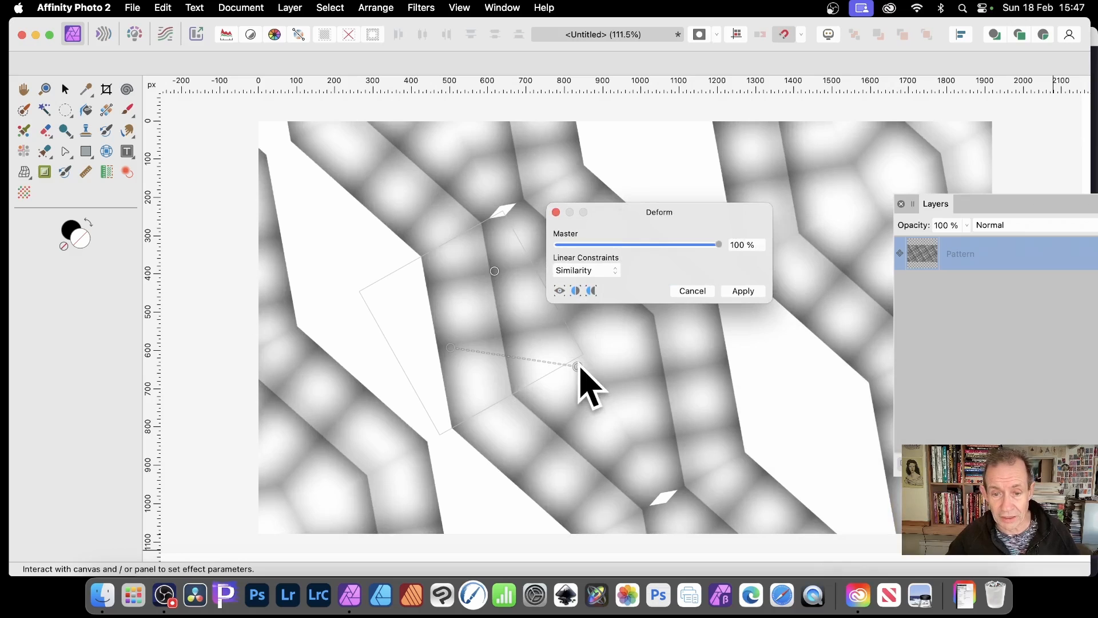
Step: Stretch the deformation much further, add another control point, apply it at 100 % and undo the filter
{"action": "left_click_drag", "start_coordinate": [578, 366], "coordinate": [848, 452]}
{"action": "left_click", "coordinate": [458, 321]}
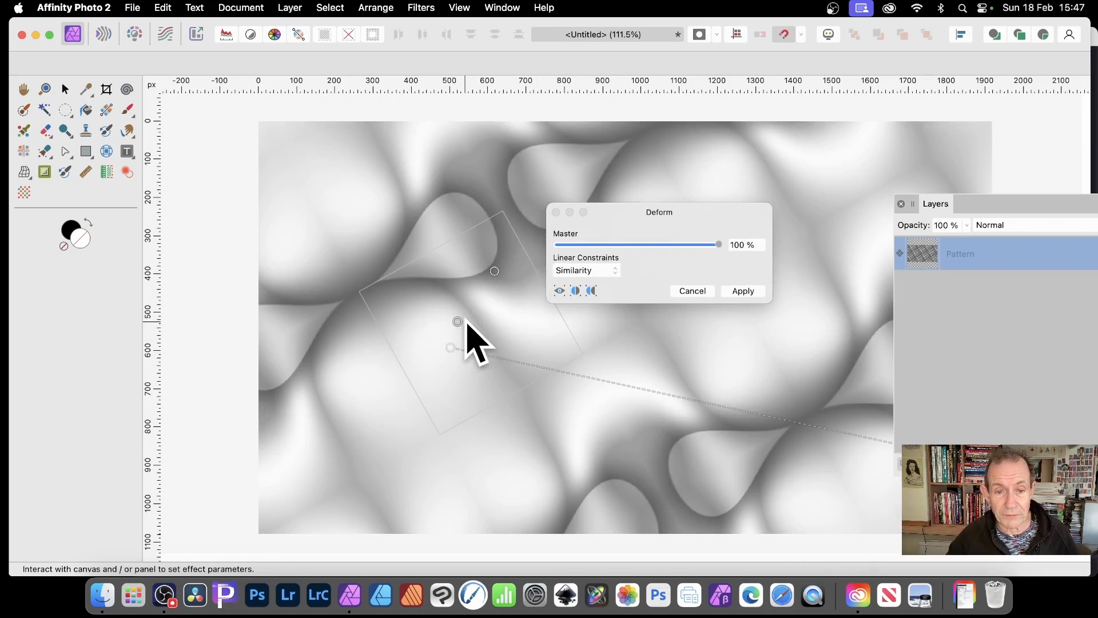
{"action": "left_click", "coordinate": [747, 290]}
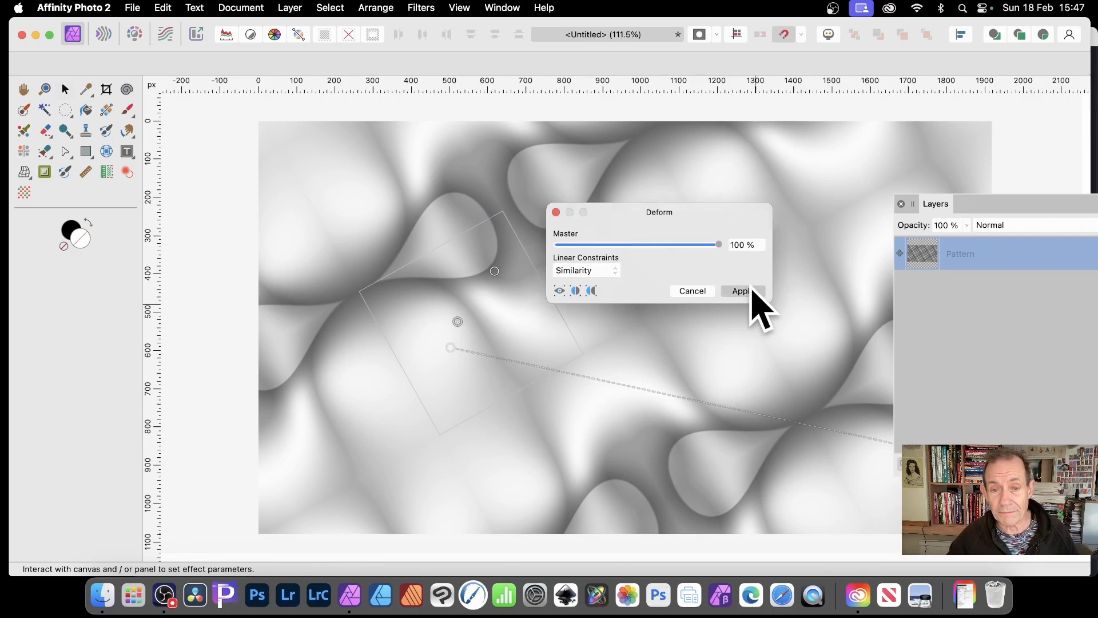
{"action": "key", "text": "super+z"}
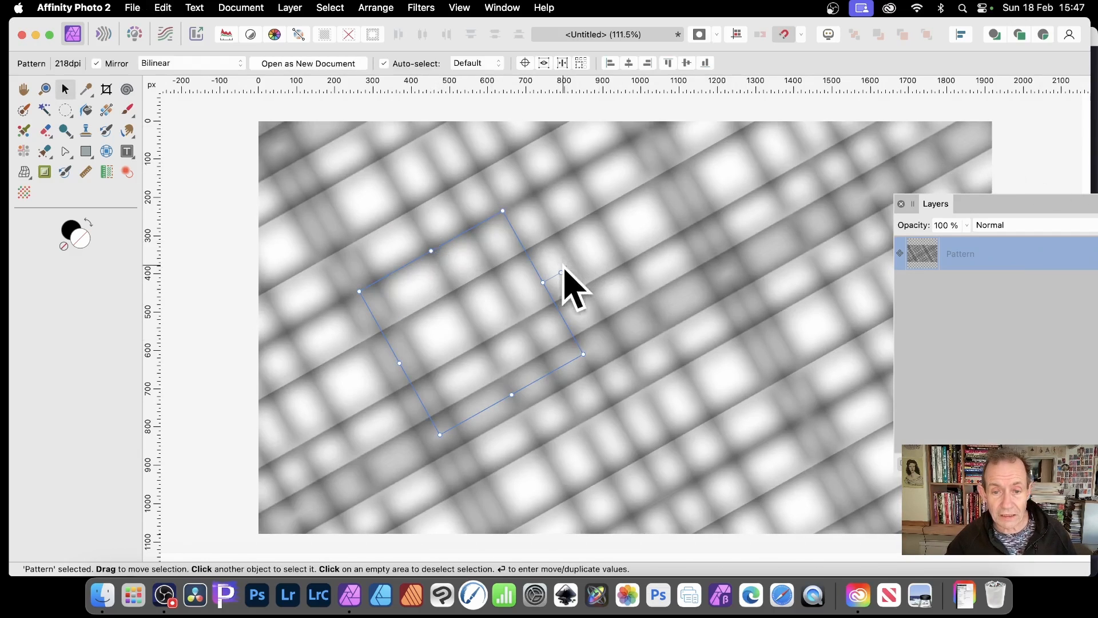
Step: Try rotating the pattern tile upright and overlaying two duplicated layers with small offsets
{"action": "left_click_drag", "start_coordinate": [561, 268], "coordinate": [474, 198]}
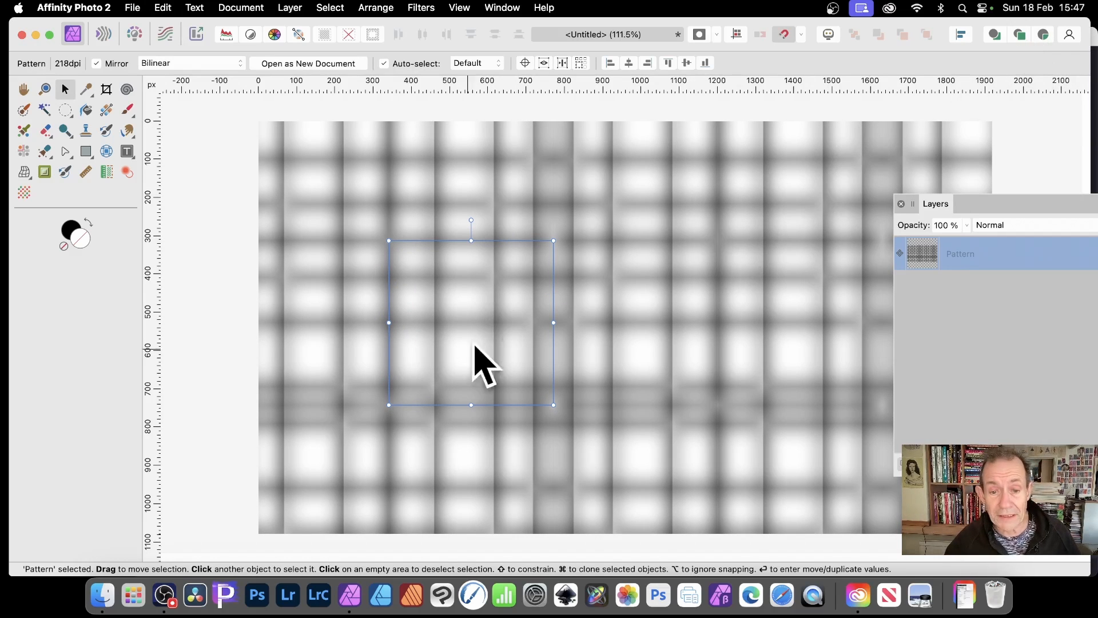
{"action": "left_click_drag", "start_coordinate": [474, 363], "coordinate": [485, 374]}
{"action": "key", "text": "super+j"}
{"action": "left_click_drag", "start_coordinate": [440, 284], "coordinate": [451, 291]}
{"action": "key", "text": "super+j"}
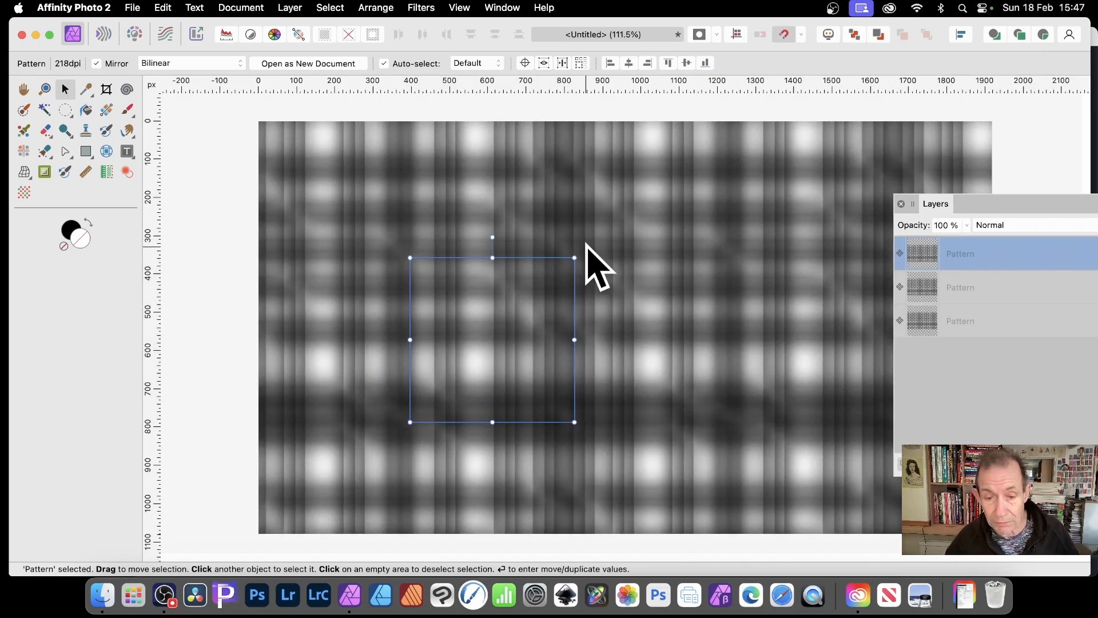
Step: Undo the offset duplicates and the tile rotation
{"action": "key", "text": "super+z"}
{"action": "key", "text": "super+z"}
{"action": "key", "text": "super+z"}
{"action": "key", "text": "super+z"}
{"action": "key", "text": "super+z"}
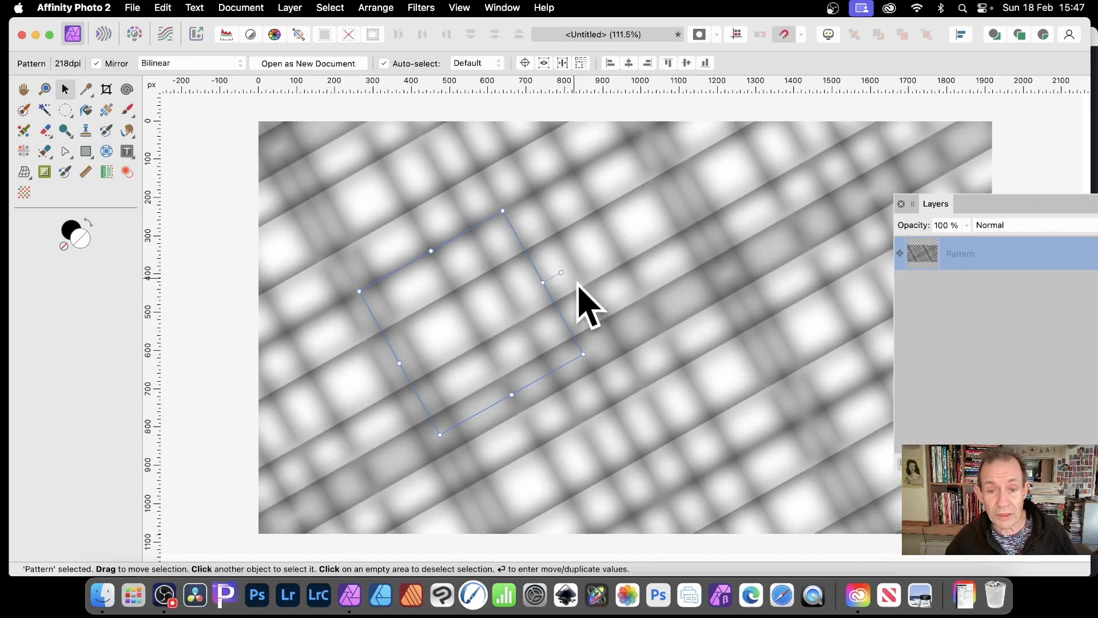
Step: Rotate the mirrored pattern tile upright so its bands run horizontally and vertically
{"action": "left_click_drag", "start_coordinate": [560, 271], "coordinate": [480, 190]}
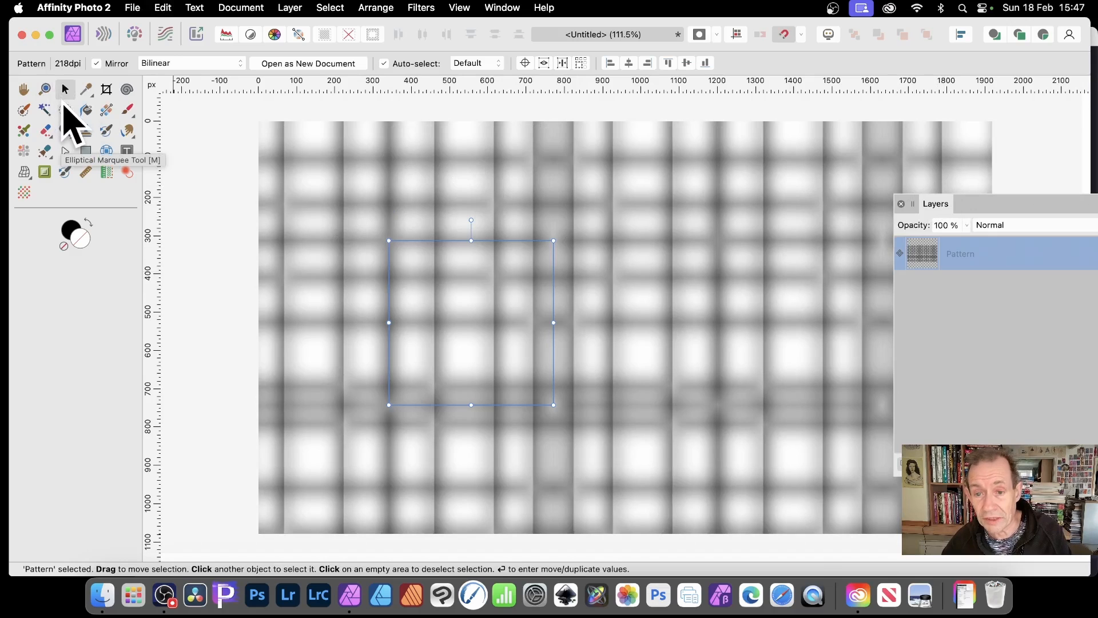
Step: Preview Move/Duplicate on the pattern layer with 5 copies, each rotated by 7°
{"action": "key", "text": "Return"}
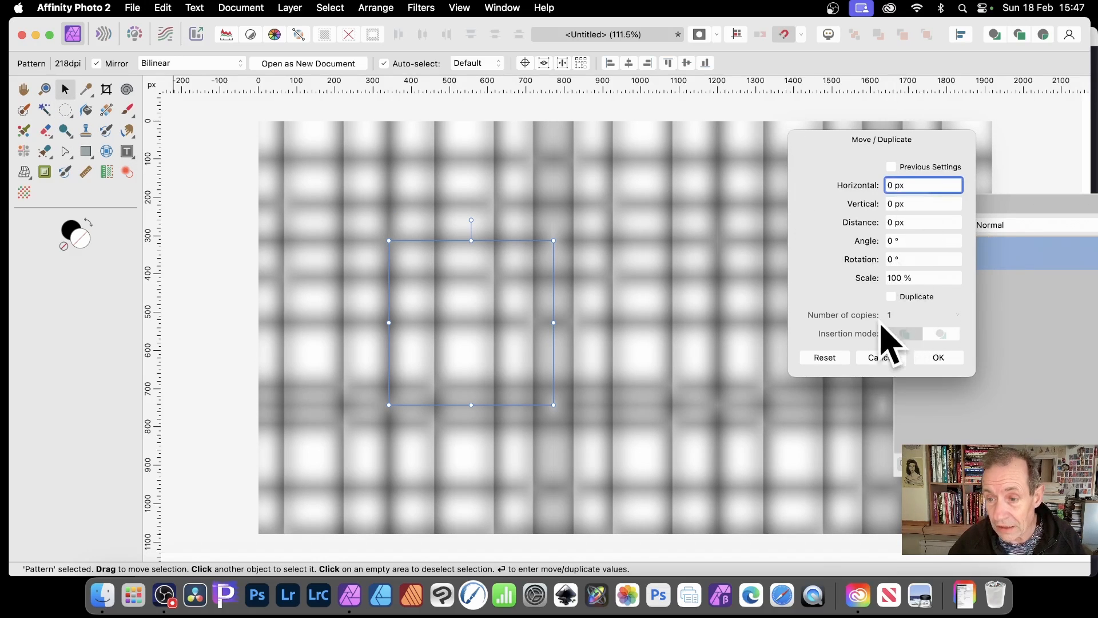
{"action": "left_click", "coordinate": [891, 297]}
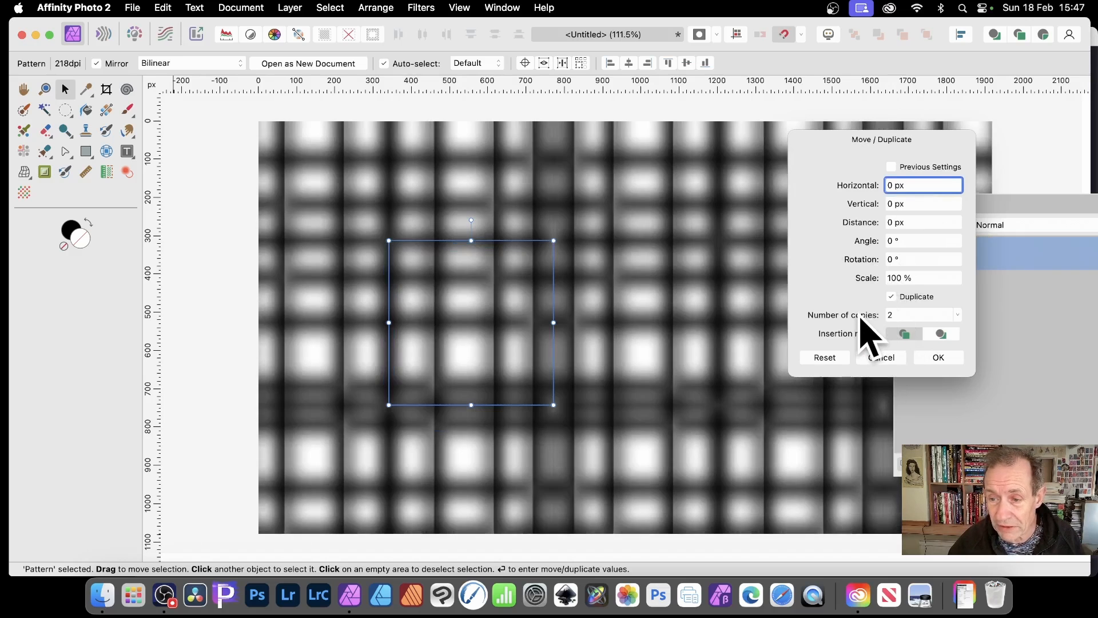
{"action": "scroll", "coordinate": [861, 316], "scroll_direction": "up", "scroll_amount": 1}
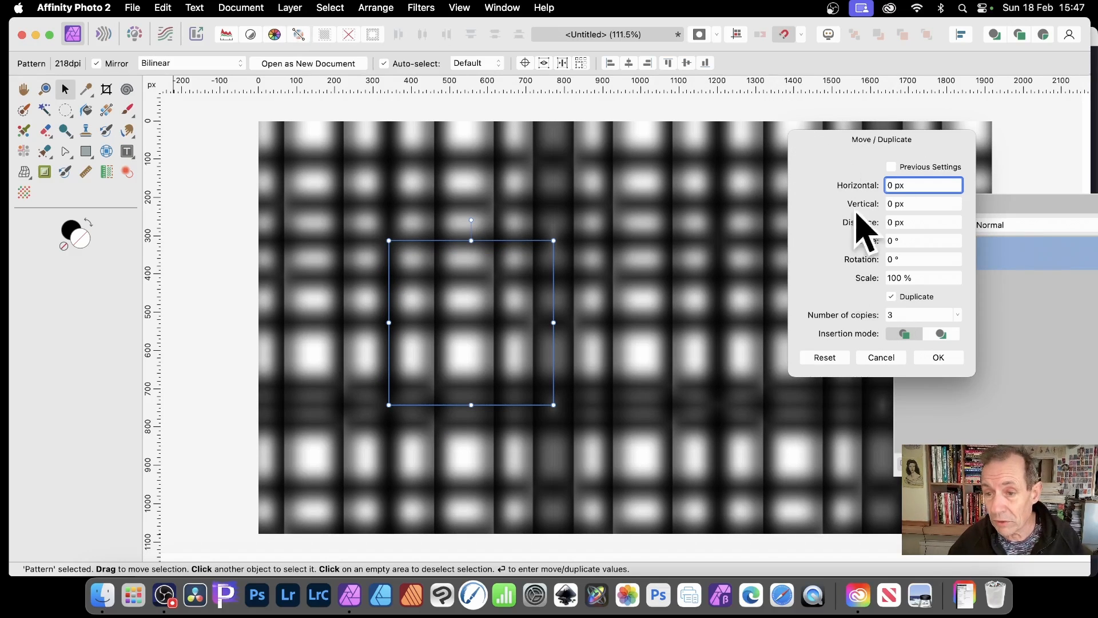
{"action": "scroll", "coordinate": [866, 262], "scroll_direction": "up", "scroll_amount": 2}
{"action": "scroll", "coordinate": [873, 280], "scroll_direction": "up", "scroll_amount": 1}
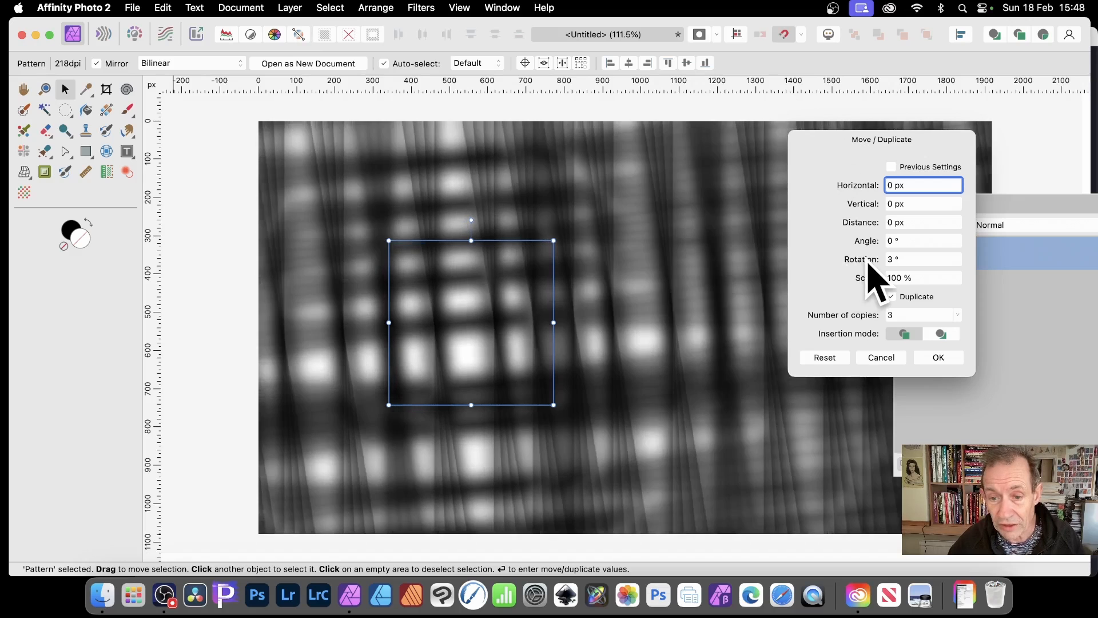
{"action": "scroll", "coordinate": [867, 264], "scroll_direction": "up", "scroll_amount": 4}
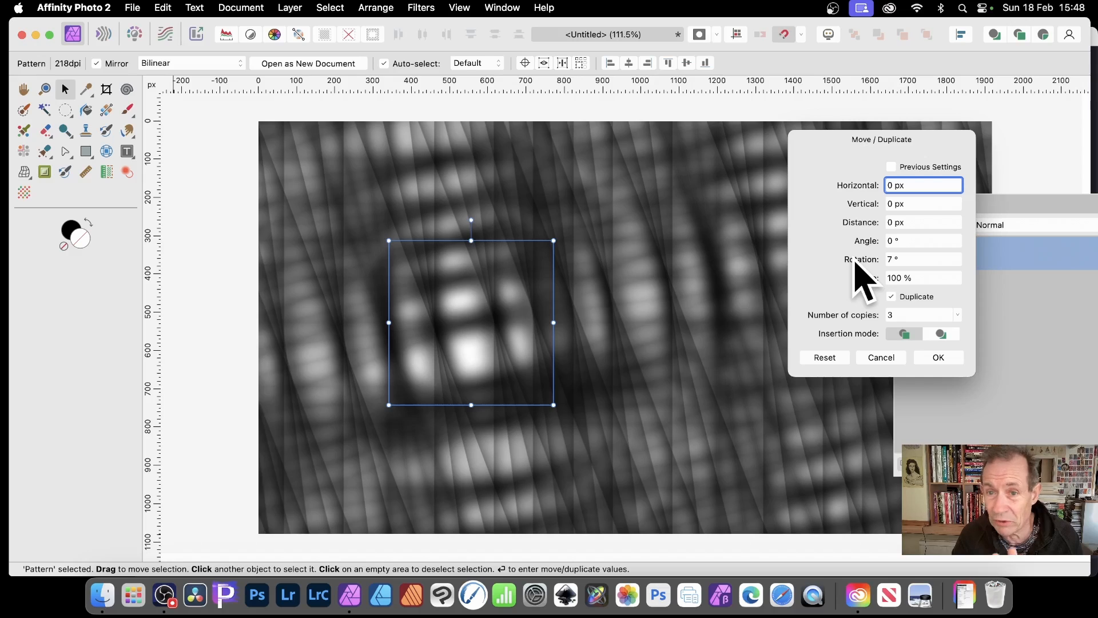
{"action": "scroll", "coordinate": [835, 319], "scroll_direction": "up", "scroll_amount": 2}
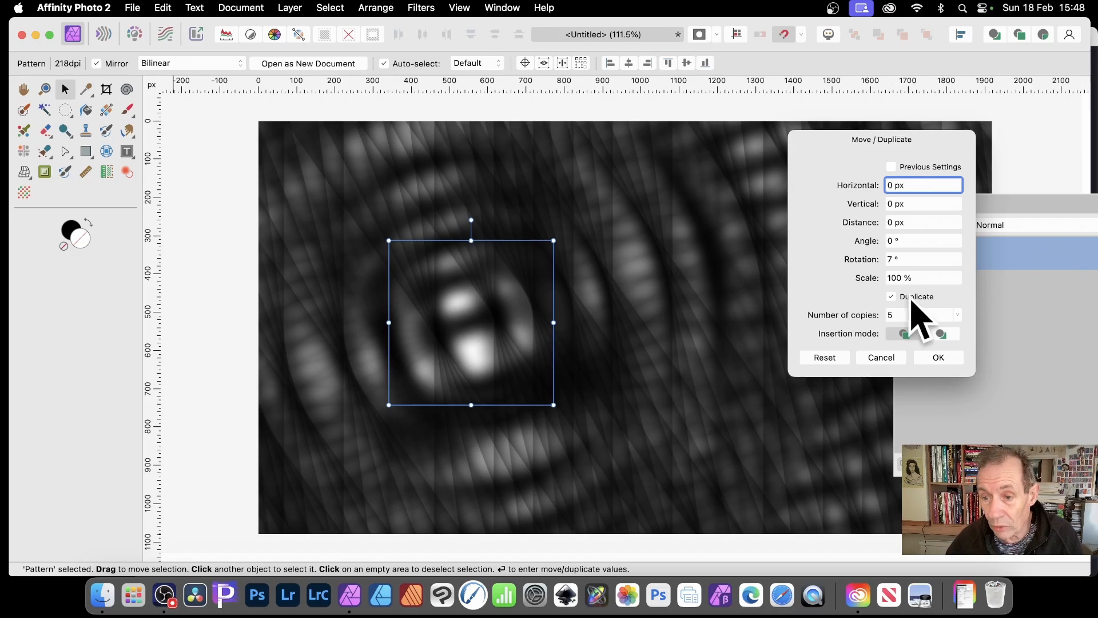
Step: Set the copies' rotation to 0°, try a scale of 91 %, and restore the scale to 100 %
{"action": "double_click", "coordinate": [894, 260]}
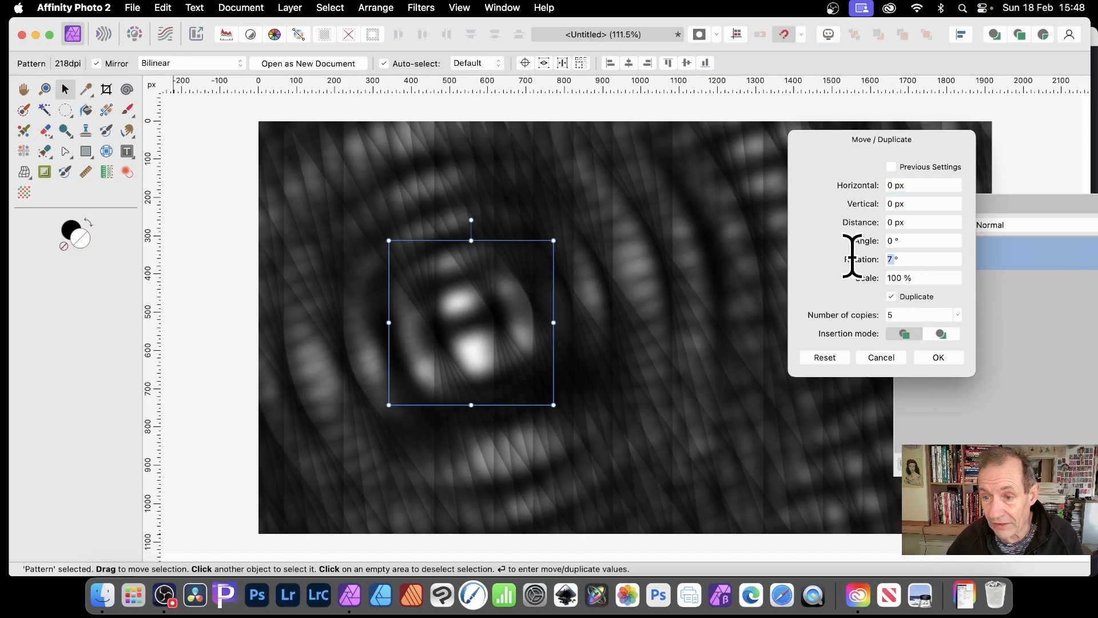
{"action": "type", "text": "0"}
{"action": "key", "text": "Tab"}
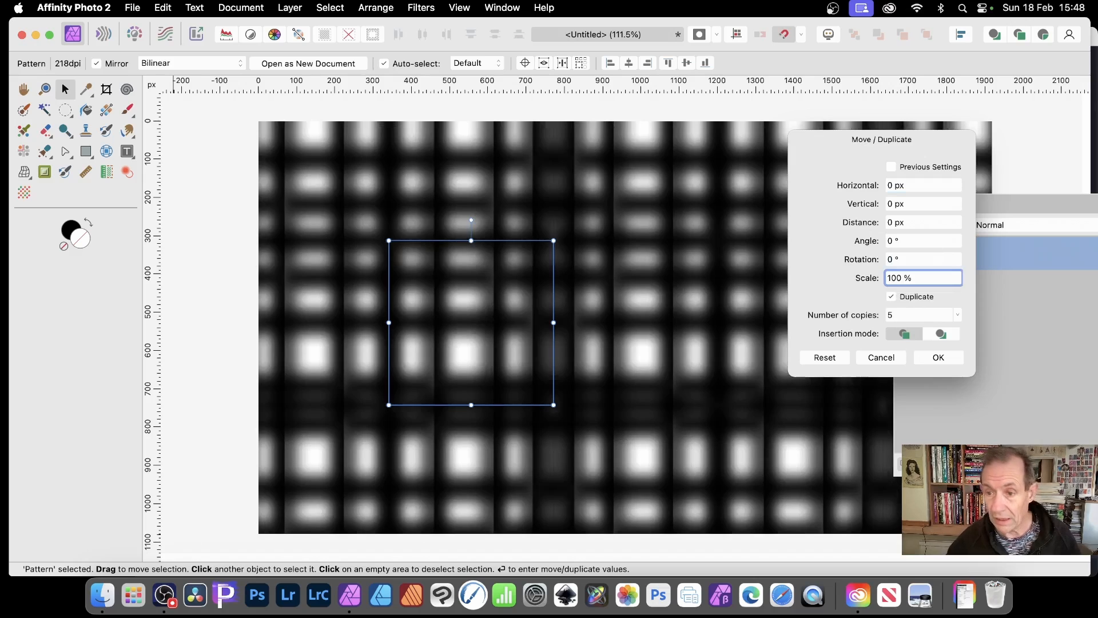
{"action": "type", "text": "91"}
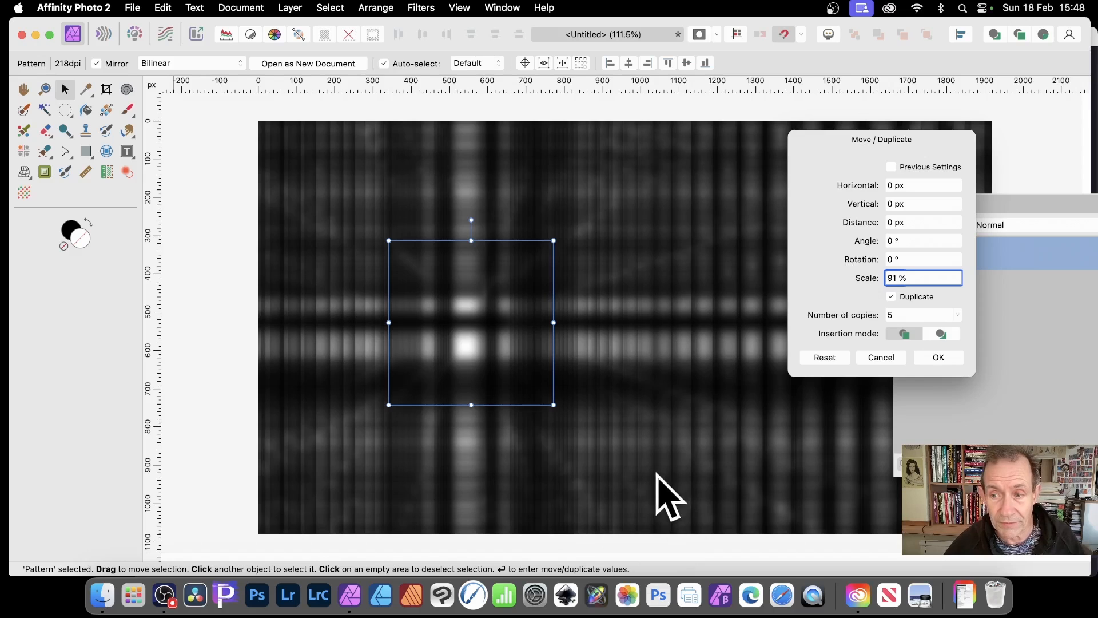
{"action": "double_click", "coordinate": [913, 280]}
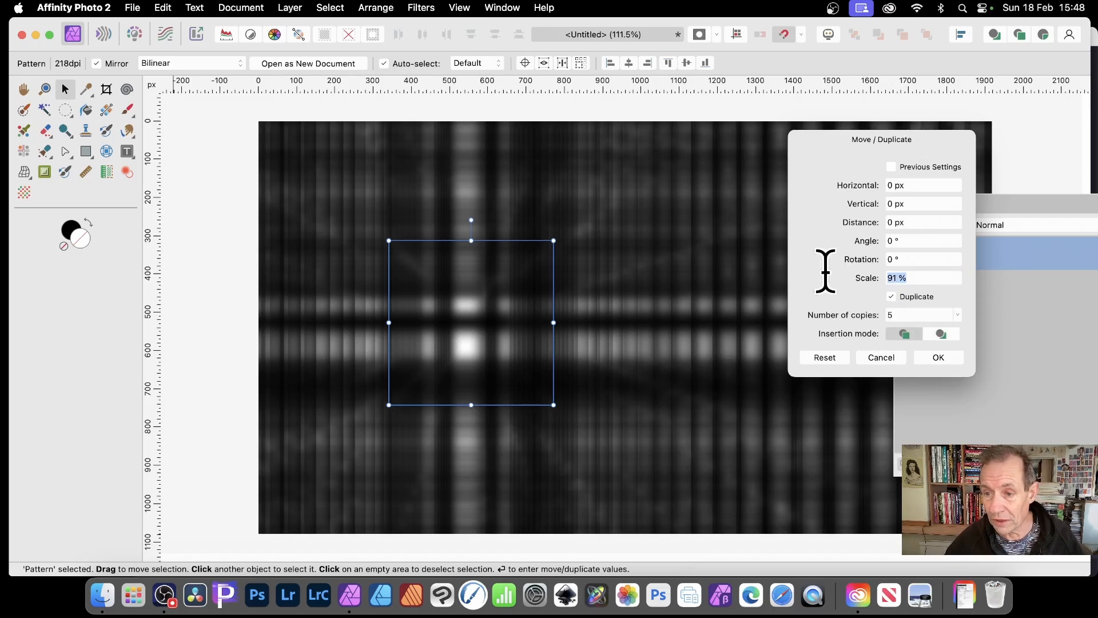
{"action": "key", "text": "Tab"}
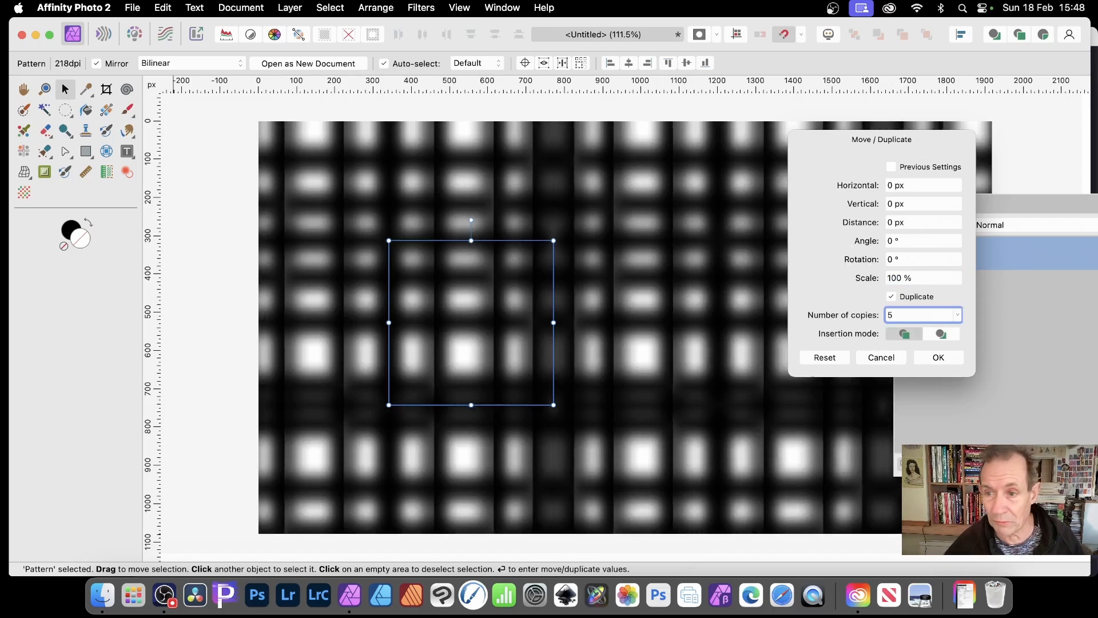
Step: Try 3 copies offset 17 px horizontally and 23 px vertically, and undo the duplication
{"action": "left_click_drag", "start_coordinate": [860, 183], "coordinate": [872, 186]}
{"action": "left_click", "coordinate": [920, 317]}
{"action": "left_click_drag", "start_coordinate": [843, 310], "coordinate": [841, 314]}
{"action": "left_click_drag", "start_coordinate": [856, 187], "coordinate": [882, 205]}
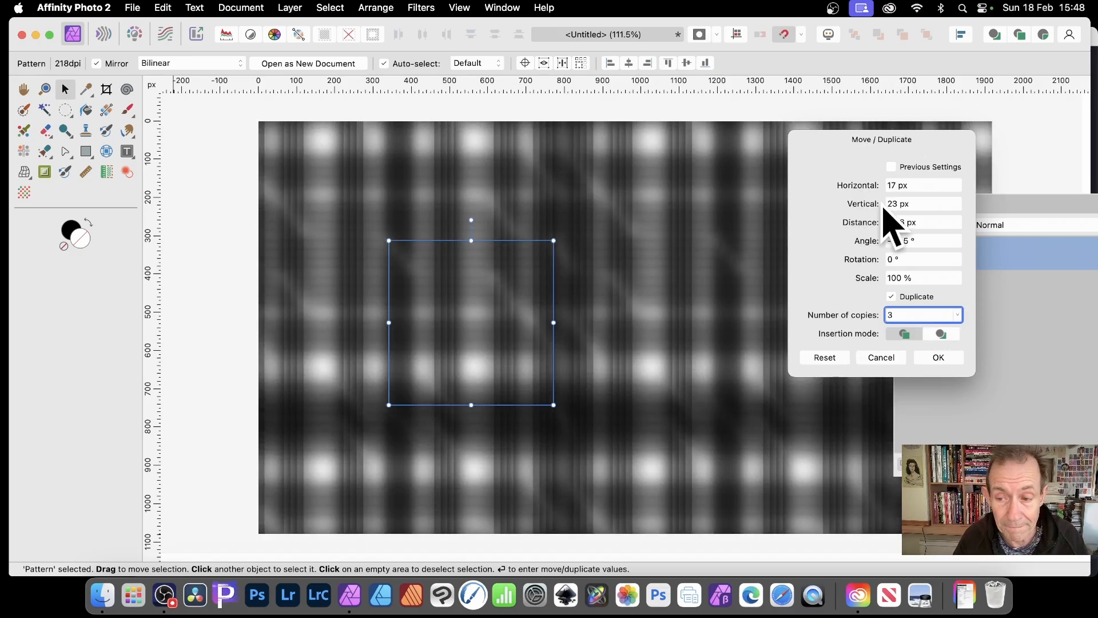
{"action": "left_click", "coordinate": [938, 358]}
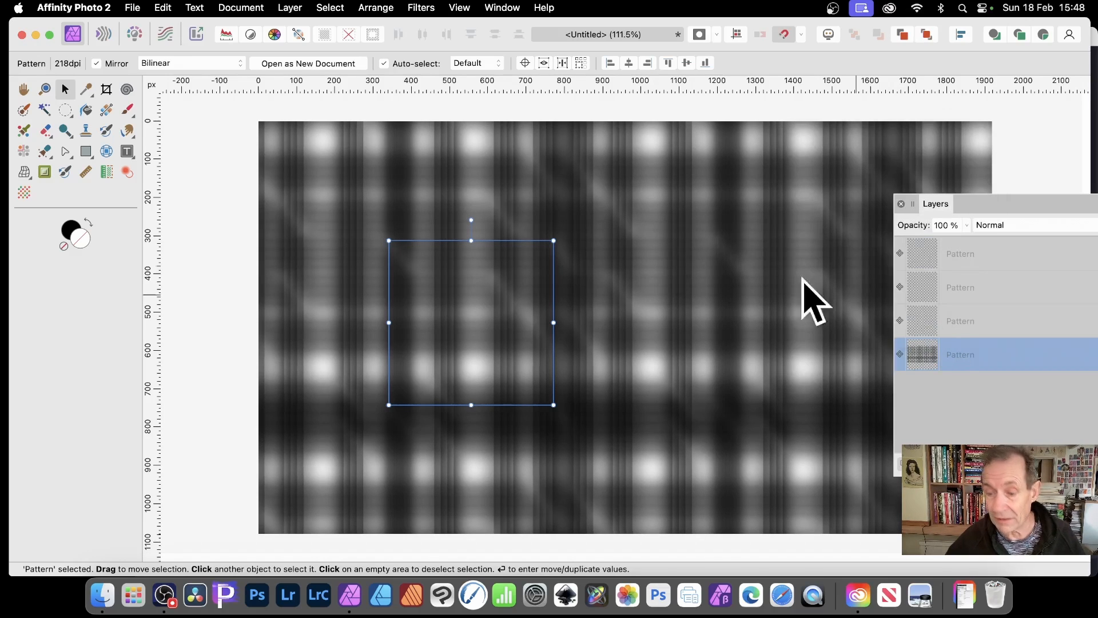
{"action": "key", "text": "super+z"}
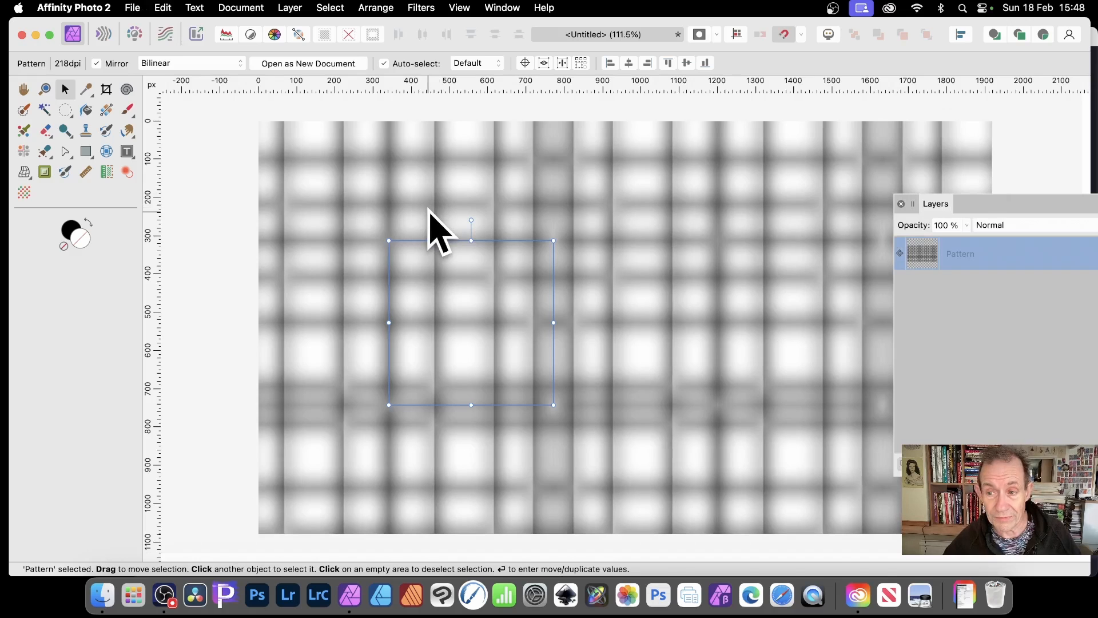
Step: Shrink the pattern tile proportionally to about 310 px so the plaid repeats more densely
{"action": "left_click_drag", "start_coordinate": [388, 240], "coordinate": [448, 280]}
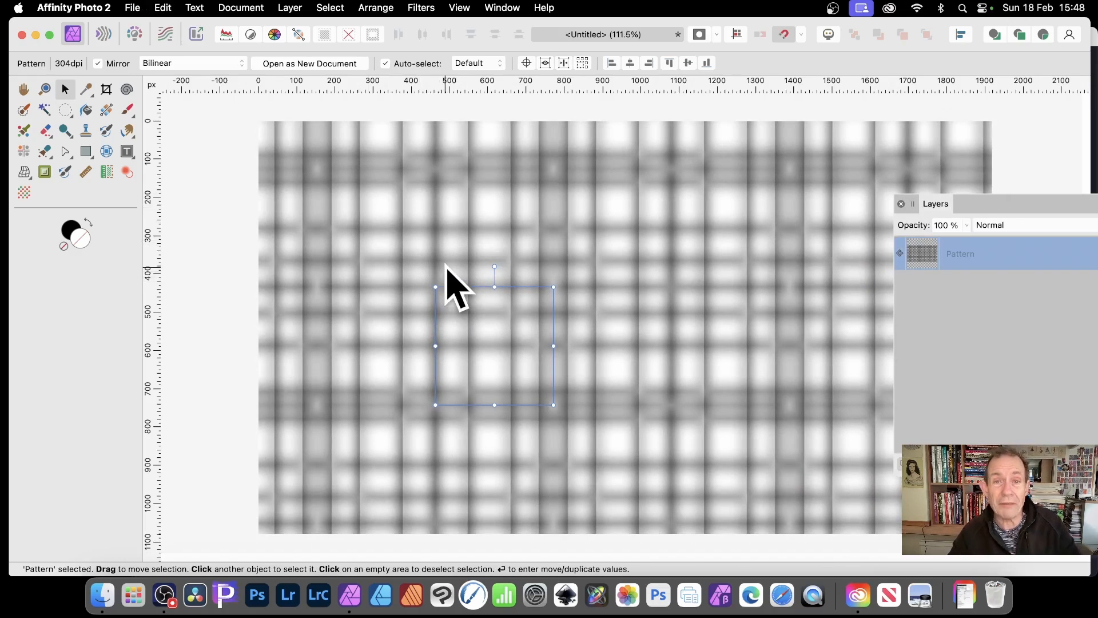